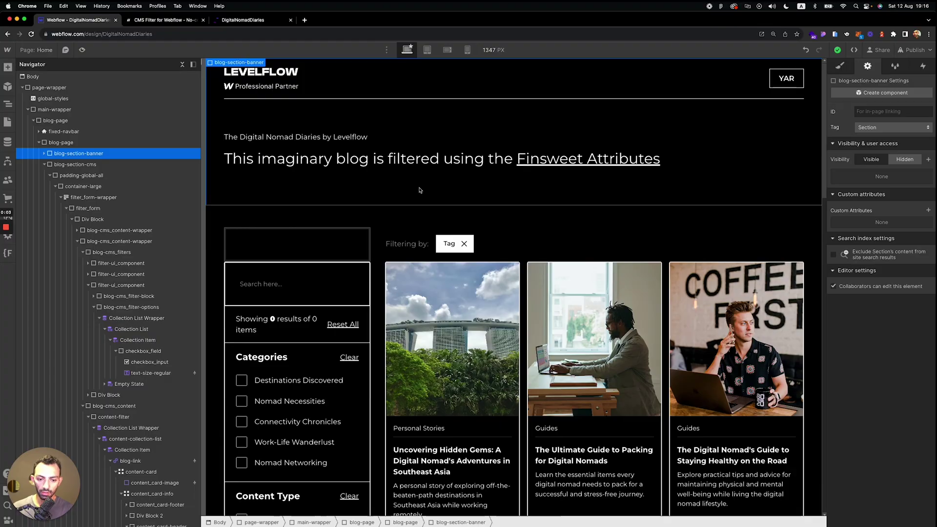
# - Select the filter header, the padding-global-all container and the blog-section-banner section
pyautogui.click(515, 229)
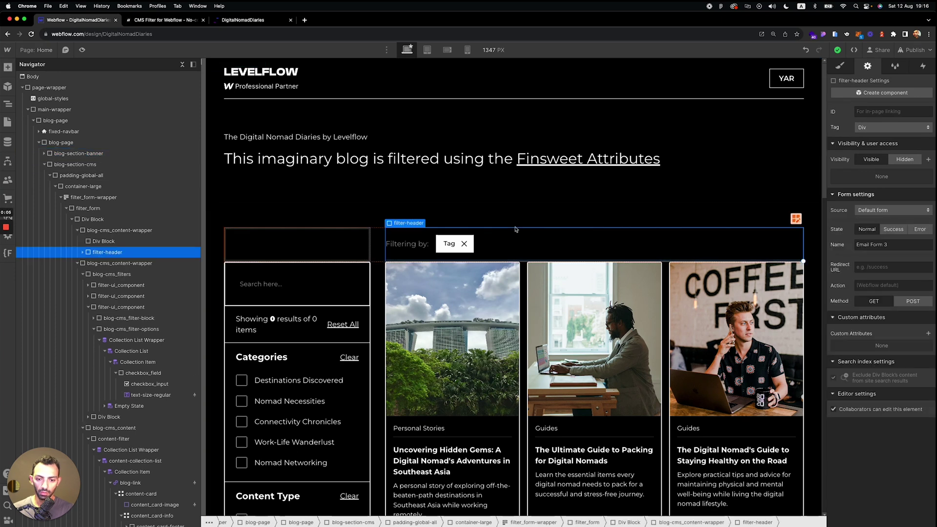
pyautogui.click(513, 206)
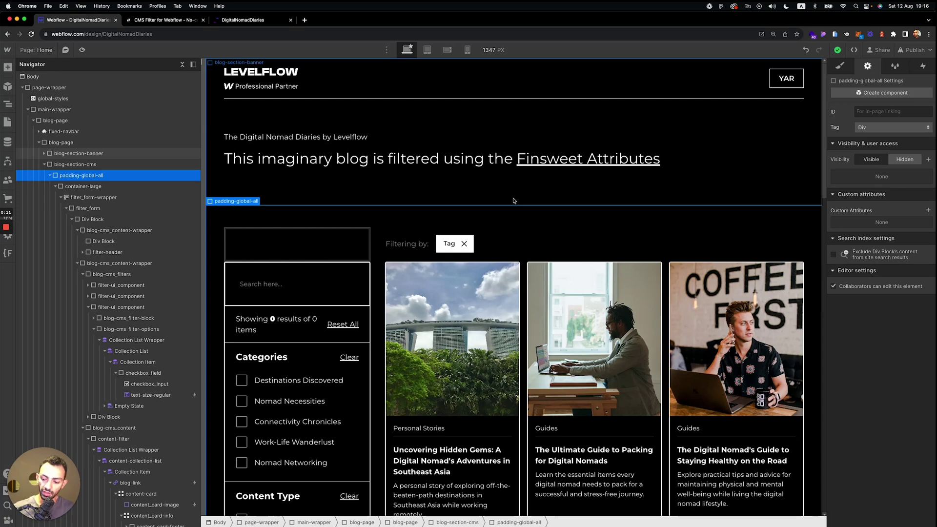
pyautogui.click(511, 198)
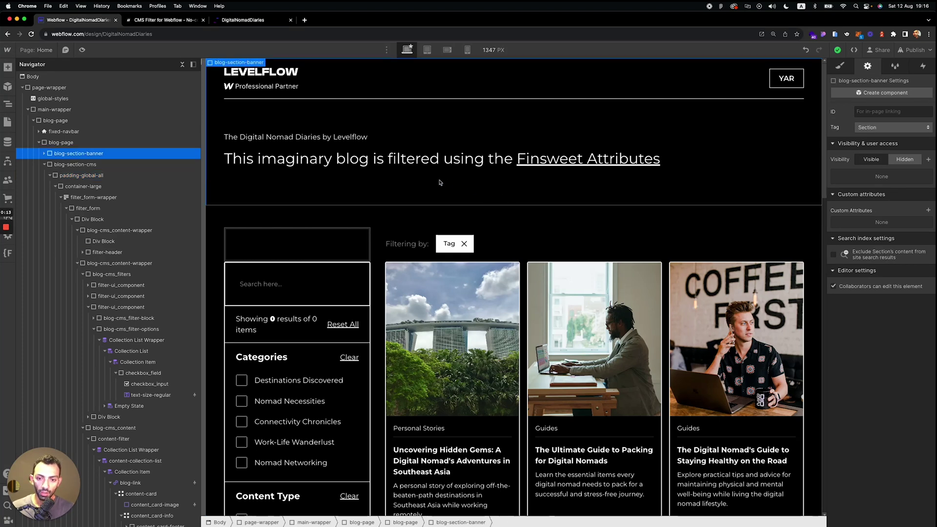
# - Reload the CMS Filter docs and copy the Step #1 script
pyautogui.click(172, 21)
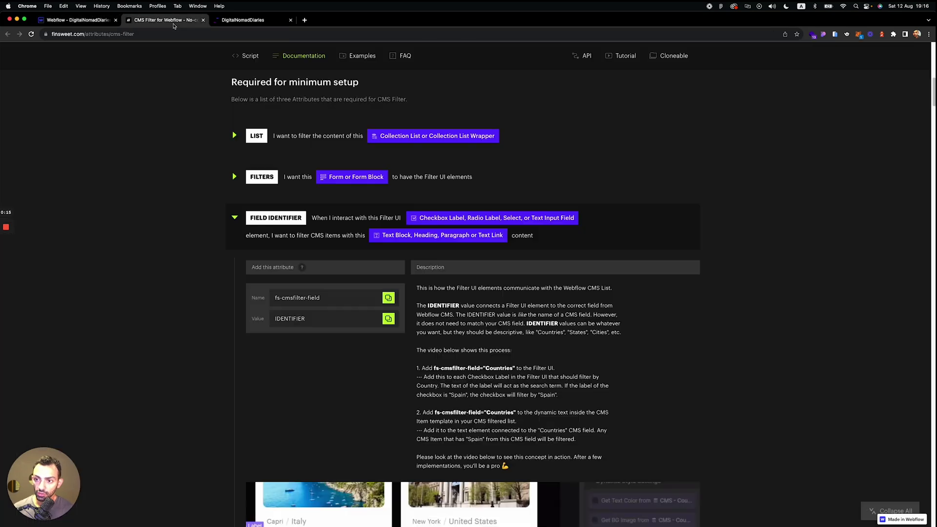
pyautogui.scroll(15, 203, 199)
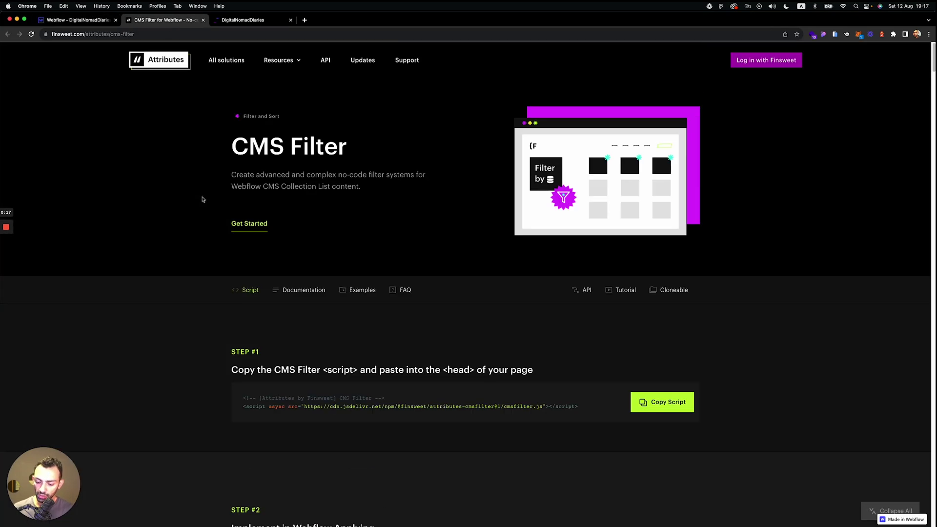
pyautogui.press('super+r')
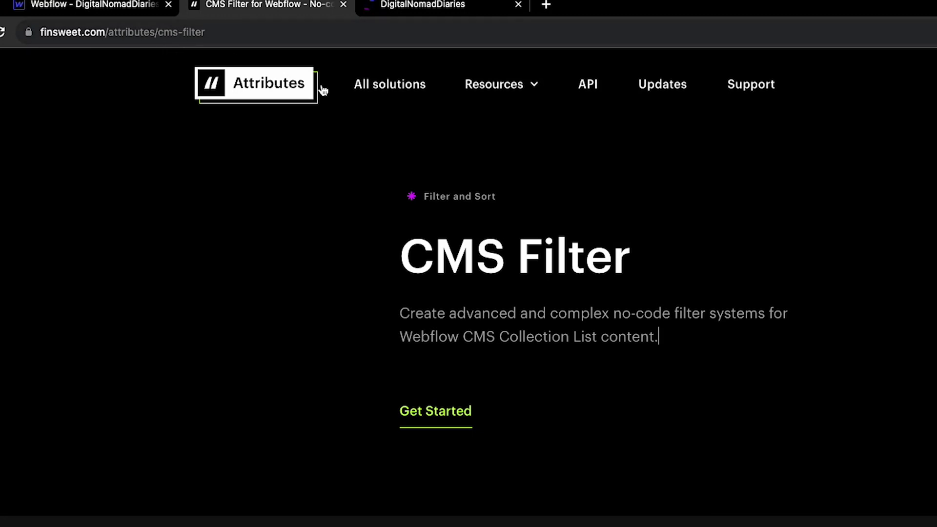
pyautogui.click(585, 252)
pyautogui.scroll(-5, 585, 252)
pyautogui.click(667, 263)
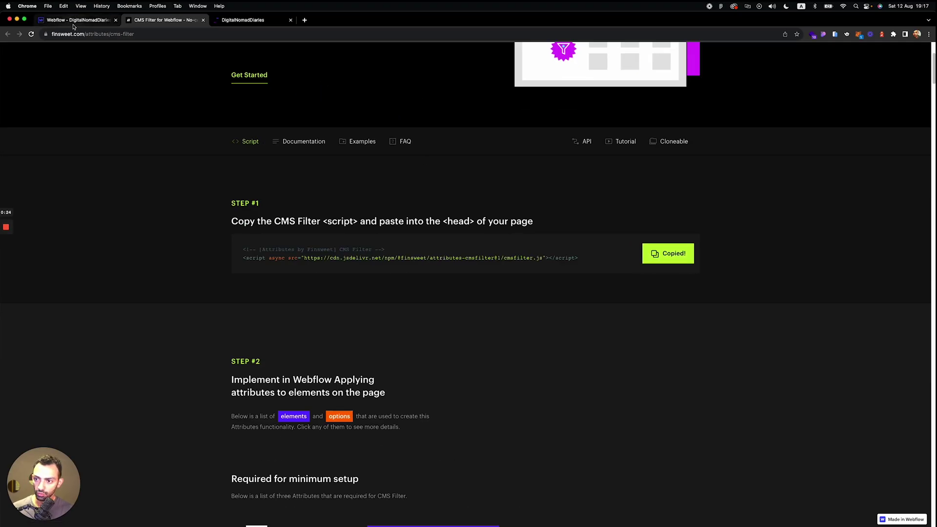
# - Paste the CMS Filter script into the Home page's Inside <head> code and save
pyautogui.click(73, 20)
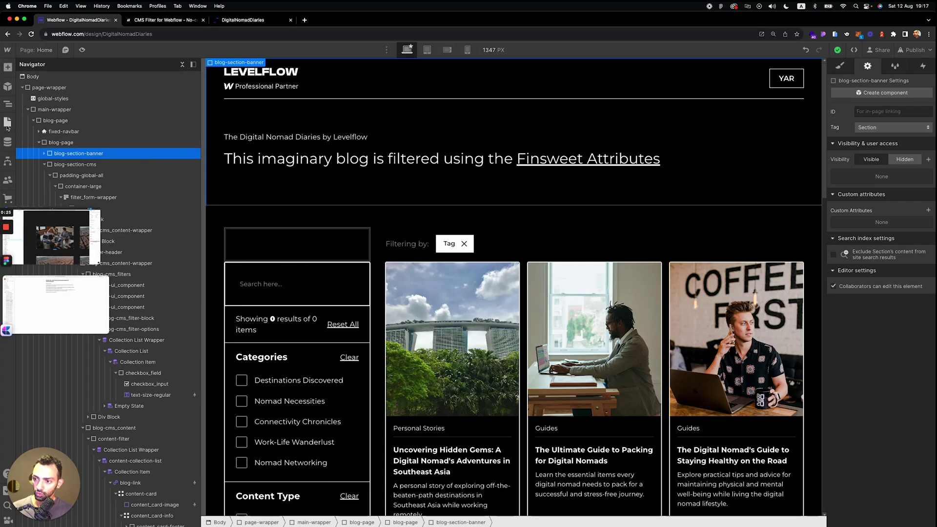
pyautogui.click(7, 121)
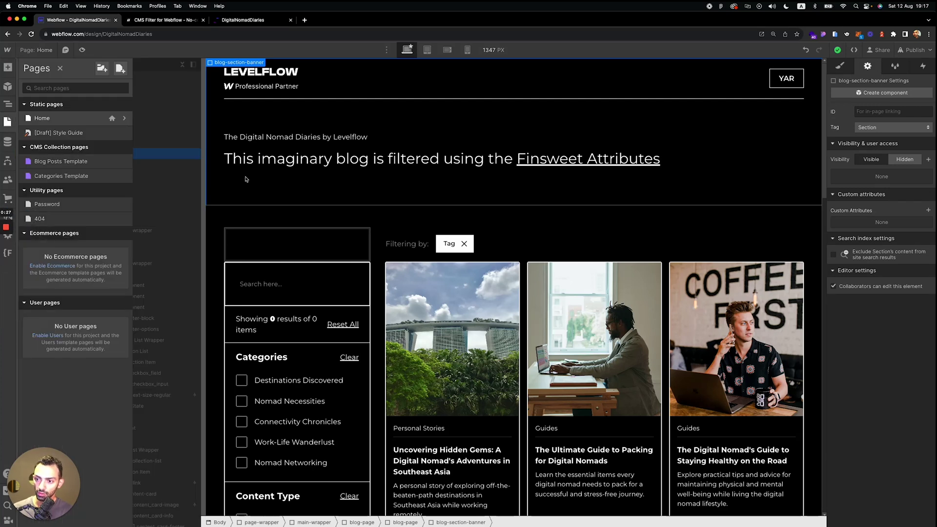
pyautogui.scroll(-10, 246, 238)
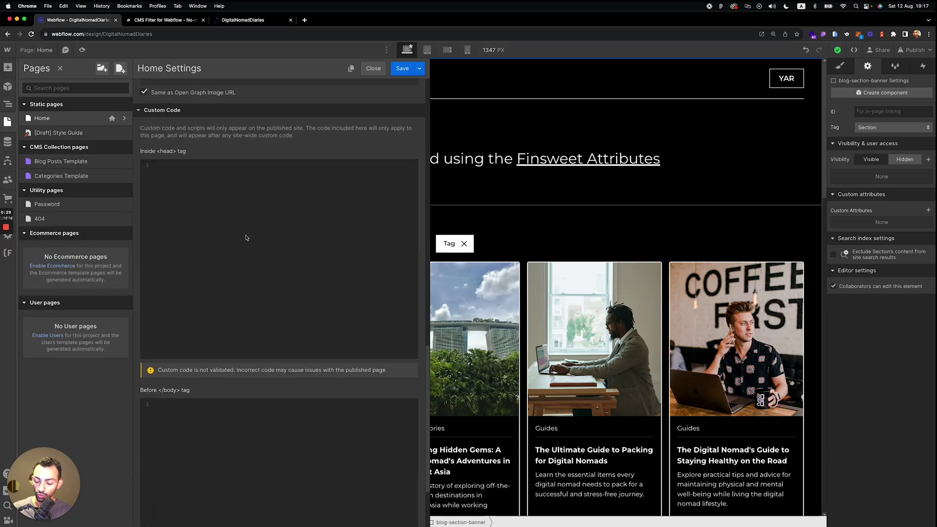
pyautogui.click(253, 231)
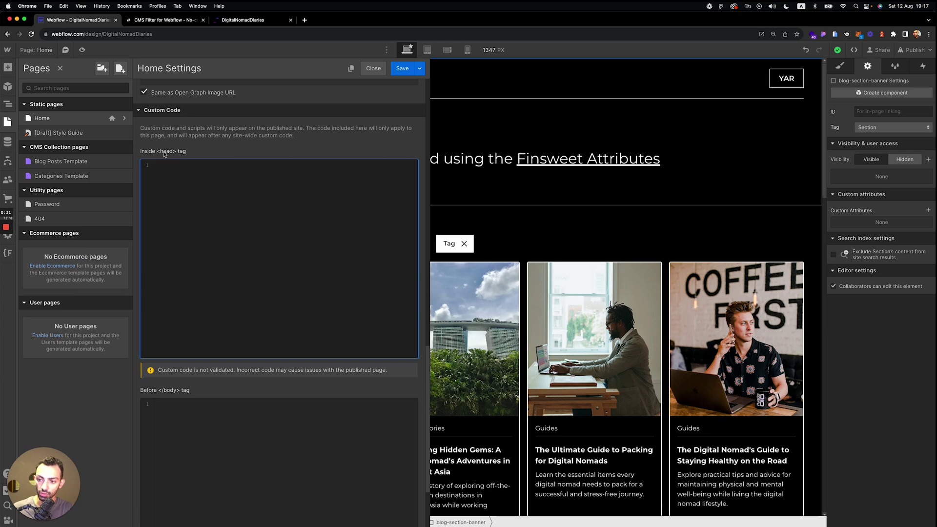
pyautogui.press('super+v')
pyautogui.click(401, 69)
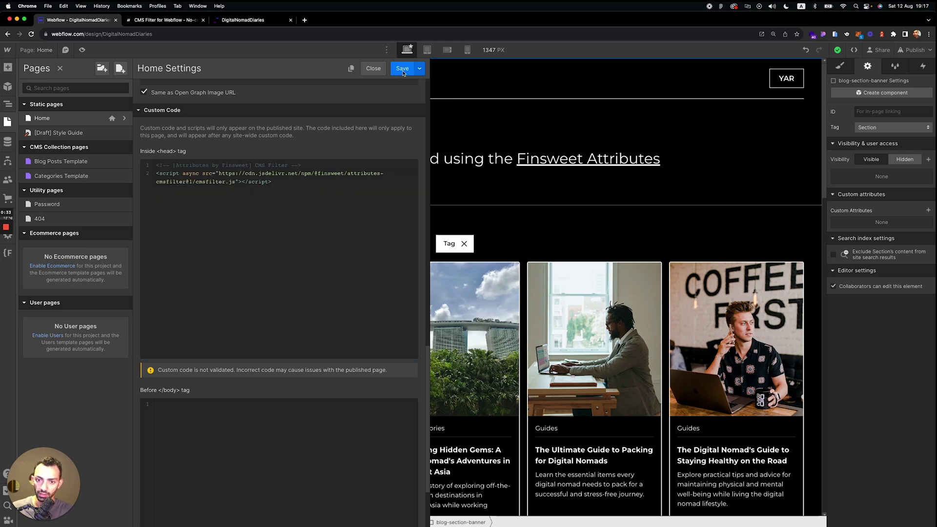
# - Close Home settings and expand the docs' LIST requirement showing fs-cmsfilter-element = list
pyautogui.press('z')
pyautogui.scroll(-2, 521, 297)
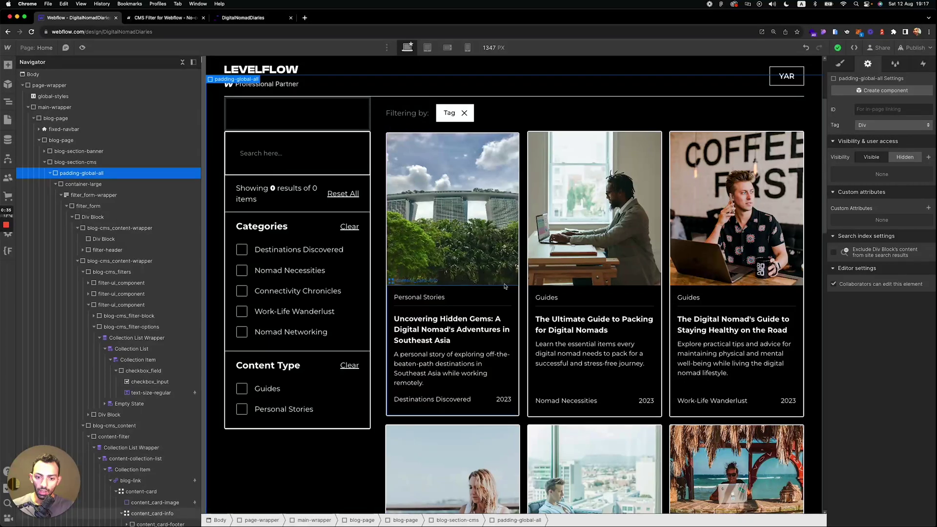
pyautogui.click(188, 17)
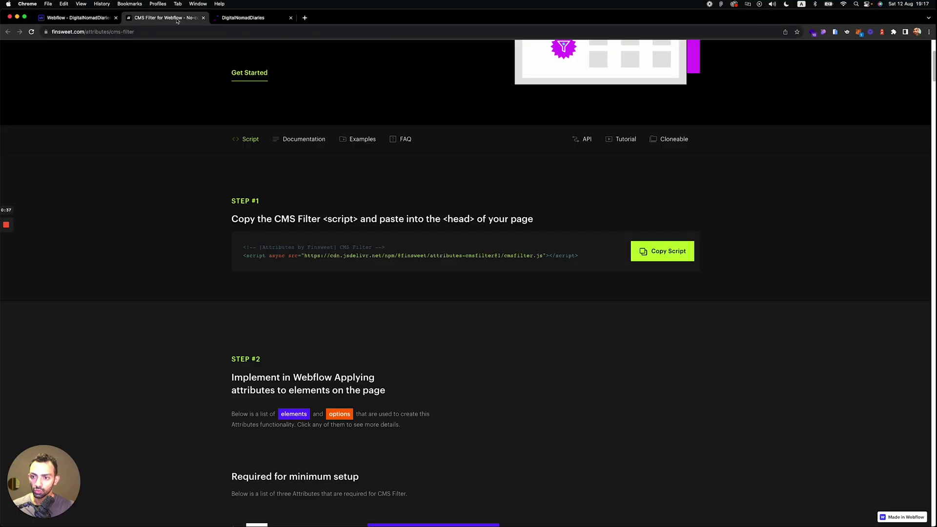
pyautogui.scroll(-5, 395, 250)
pyautogui.click(347, 239)
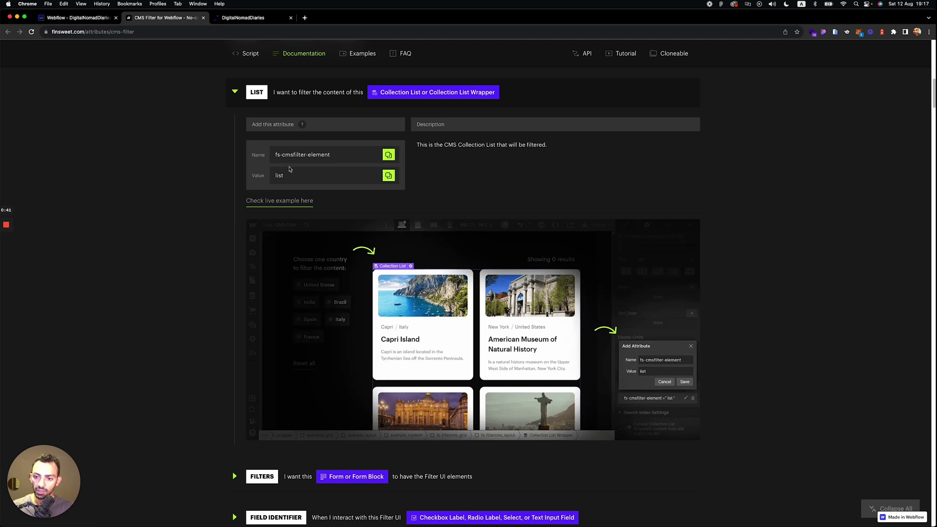
# - Add custom attribute fs-cmsfilter-element = list to content-collection-list
pyautogui.click(79, 17)
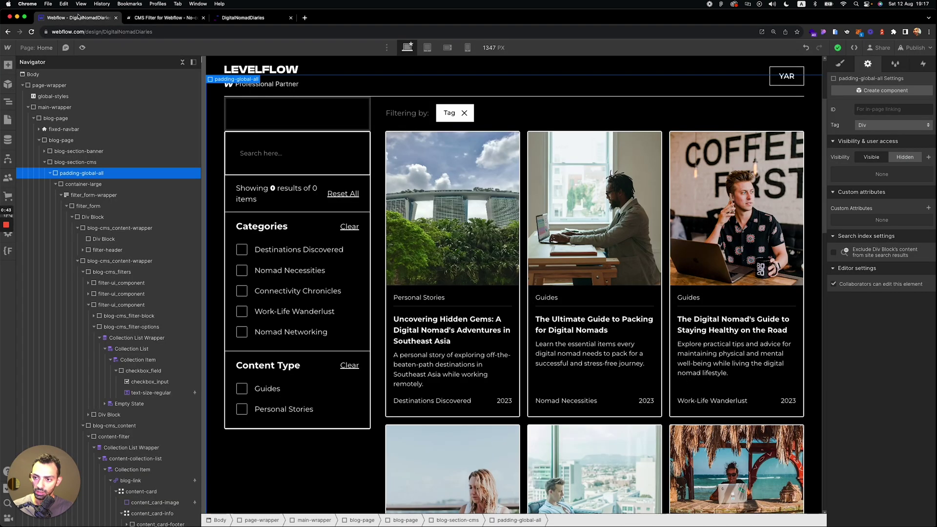
pyautogui.click(525, 279)
pyautogui.scroll(-3, 109, 412)
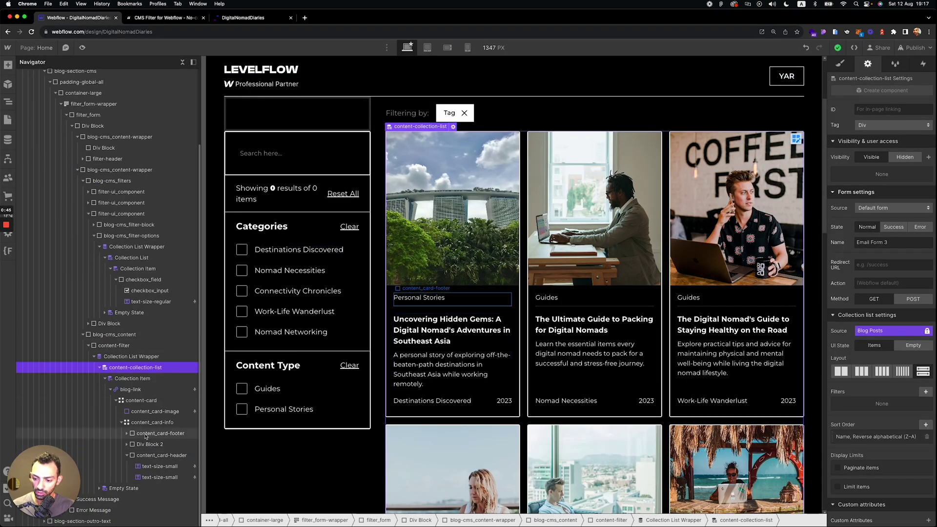
pyautogui.scroll(-2, 906, 458)
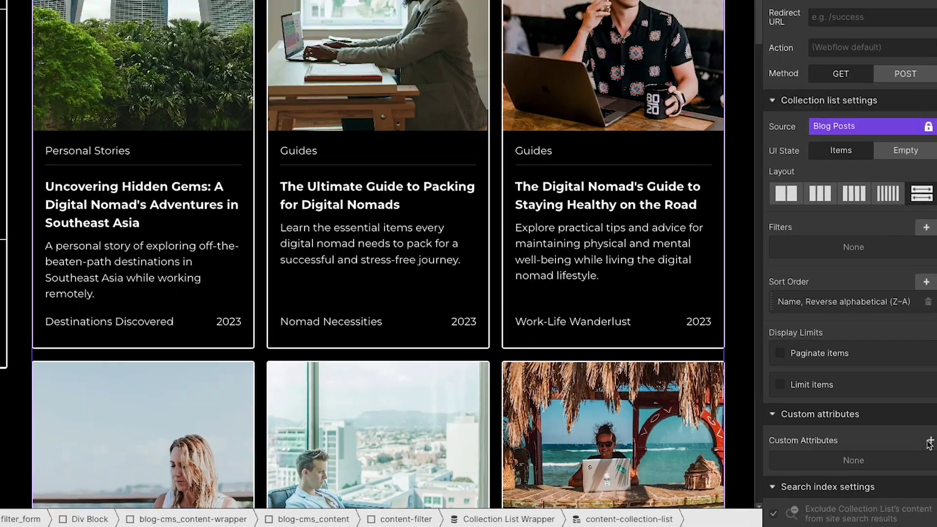
pyautogui.click(928, 472)
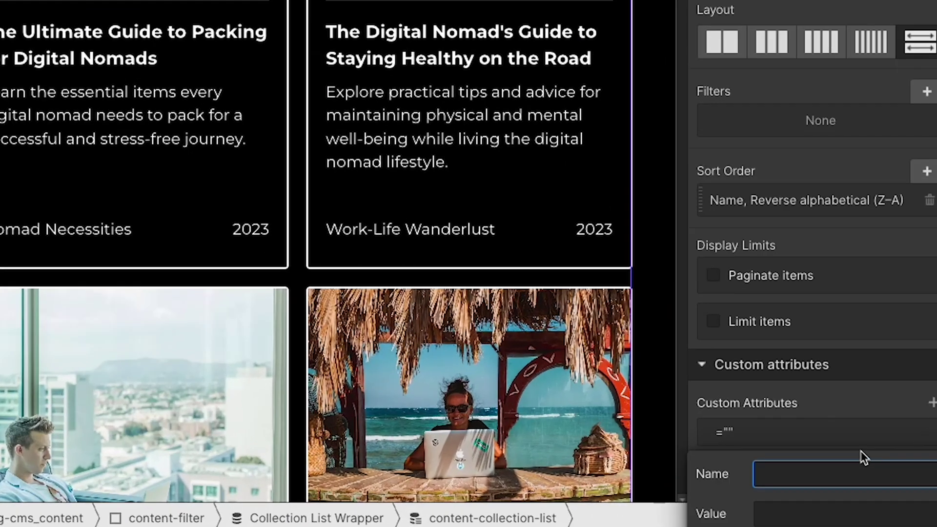
pyautogui.hotkey('ctrl', 'v')
pyautogui.click(858, 511)
pyautogui.write('list')
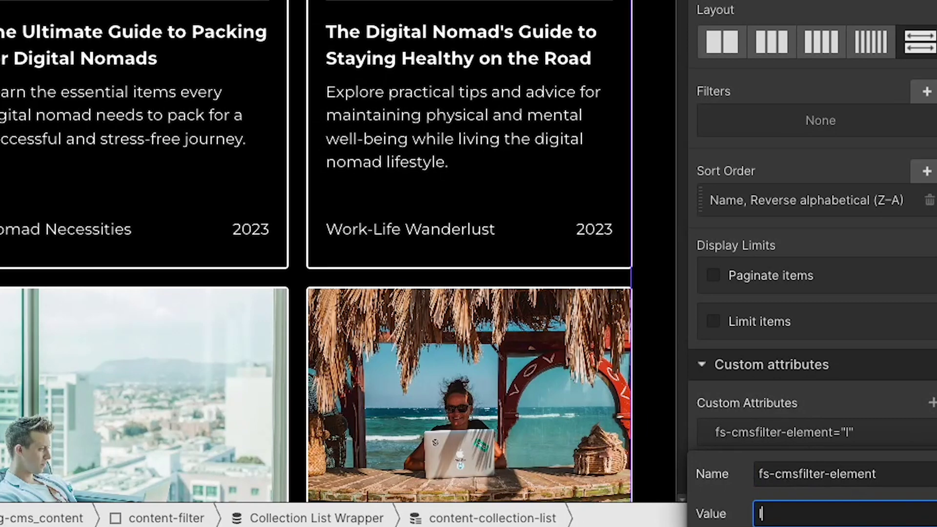
pyautogui.click(125, 61)
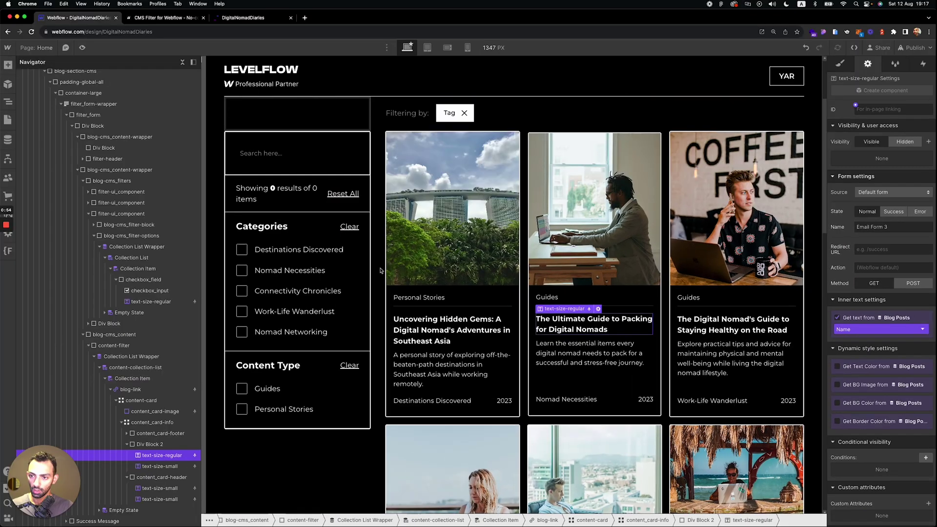
# - Add custom attribute fs-cmsfilter-element = filters to filter_form-wrapper
pyautogui.click(298, 249)
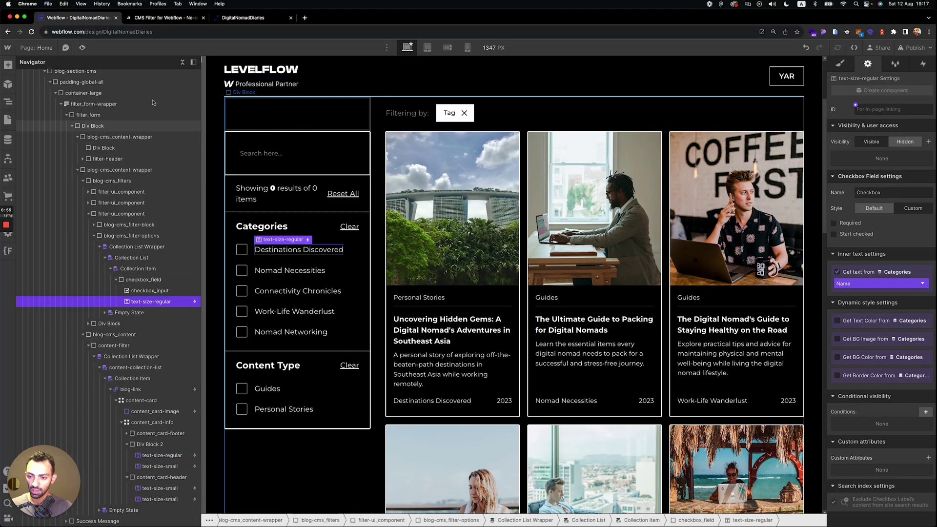
pyautogui.click(283, 210)
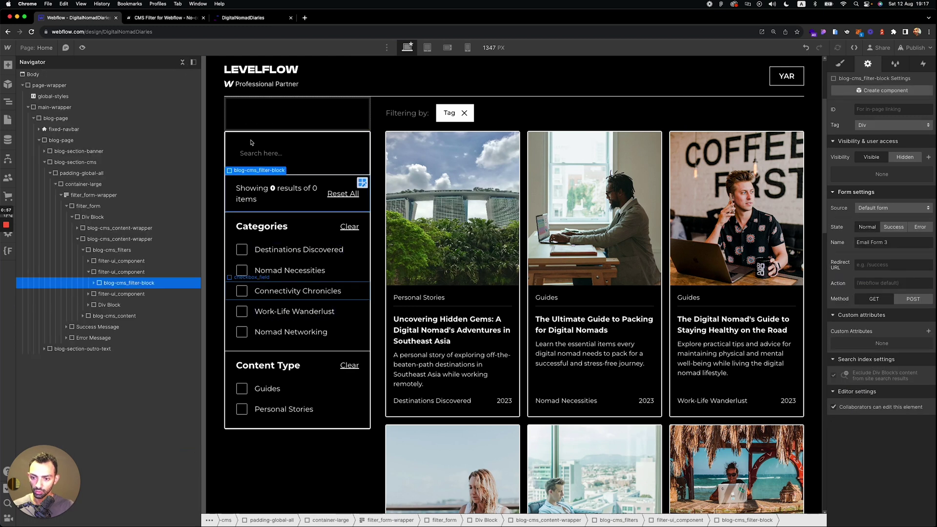
pyautogui.click(107, 194)
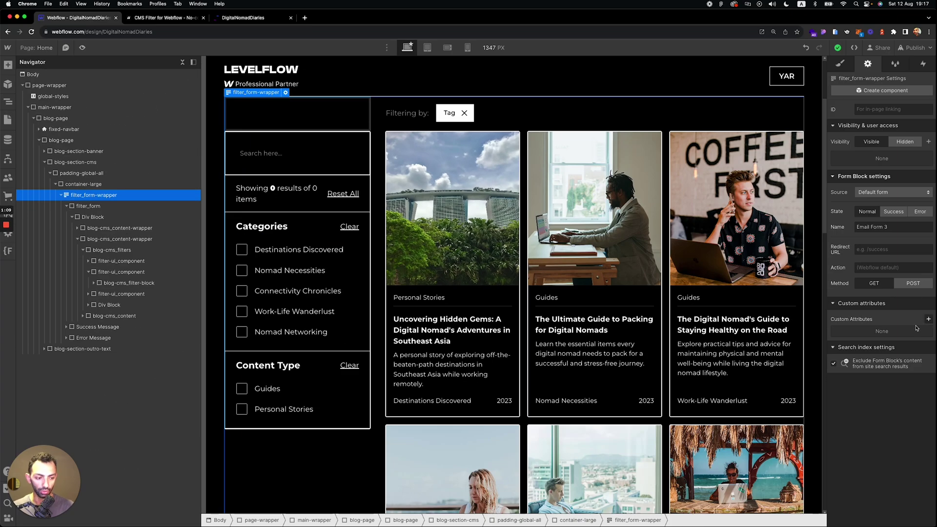
pyautogui.click(928, 320)
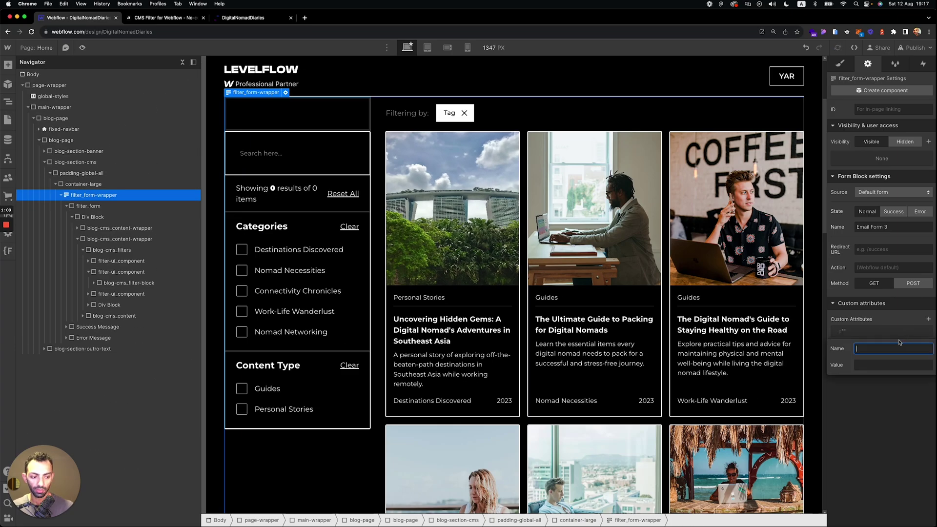
pyautogui.press('cmd+v')
pyautogui.press('Tab')
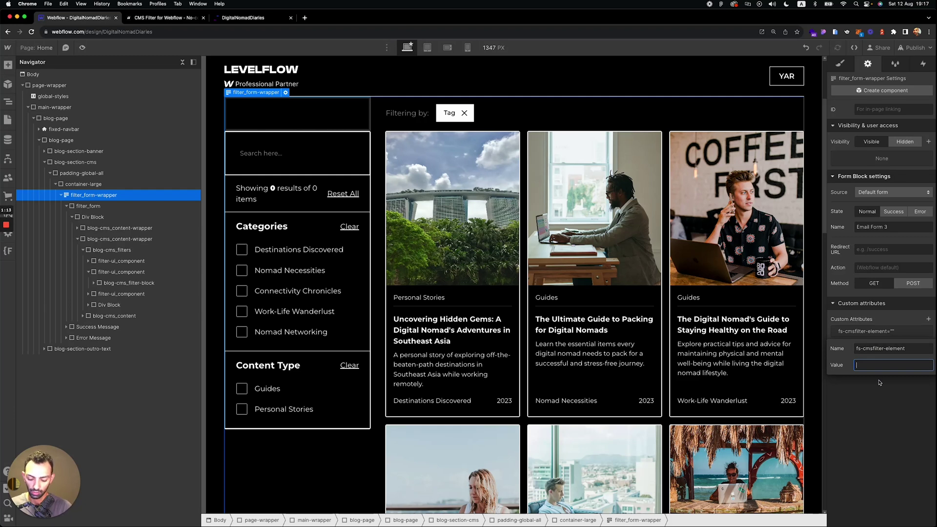
pyautogui.write('fil')
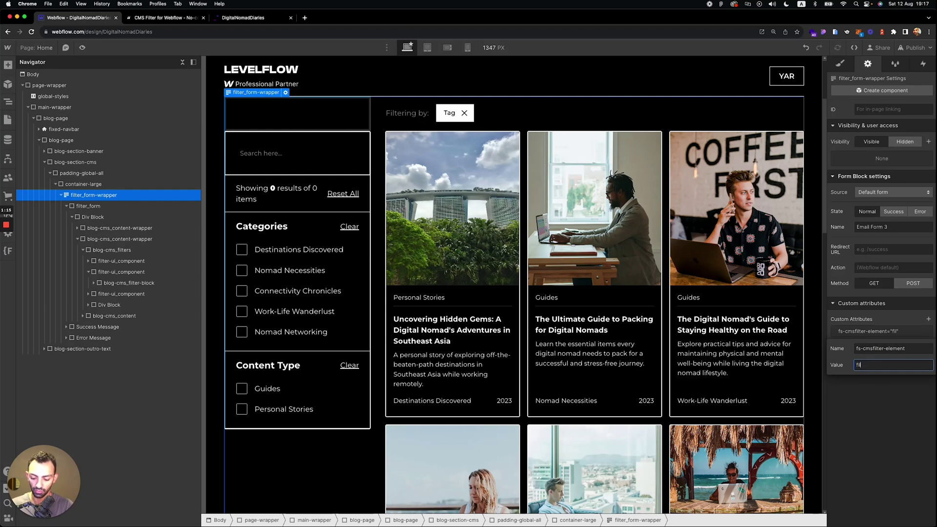
pyautogui.write('ters')
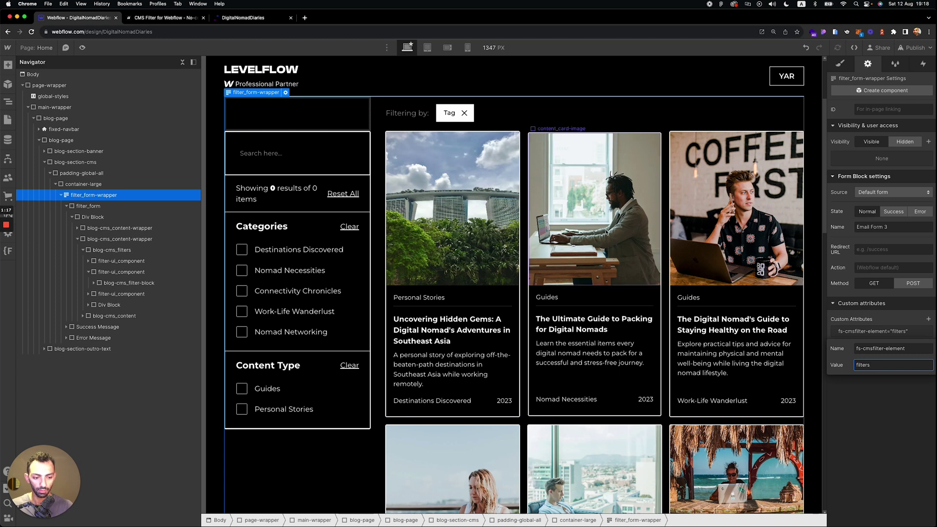
pyautogui.press('Return')
pyautogui.click(608, 232)
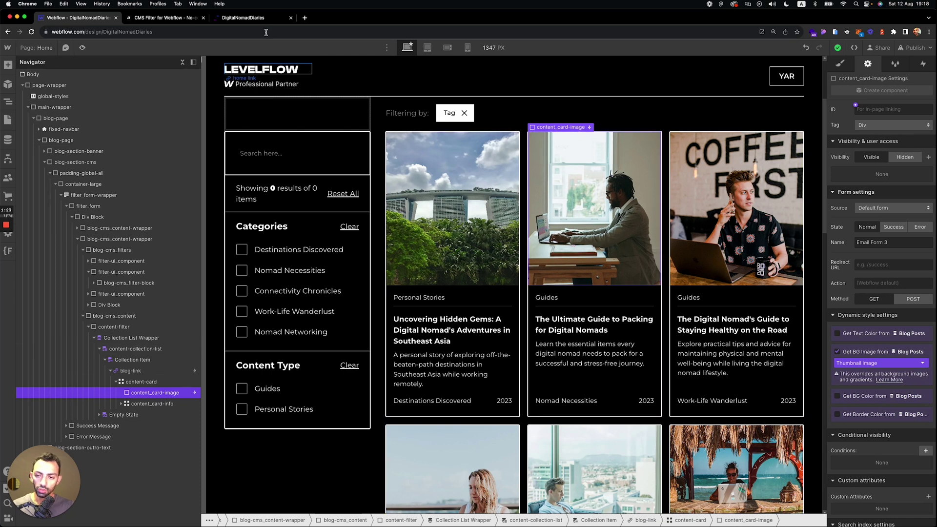
# - Dismiss the feedback popup, expand FIELD IDENTIFIER and copy fs-cmsfilter-field
pyautogui.click(157, 17)
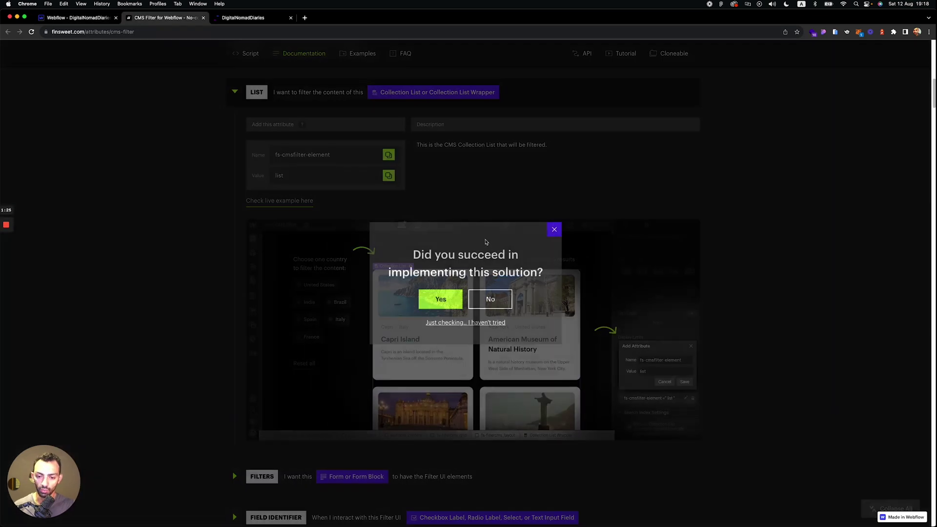
pyautogui.click(553, 230)
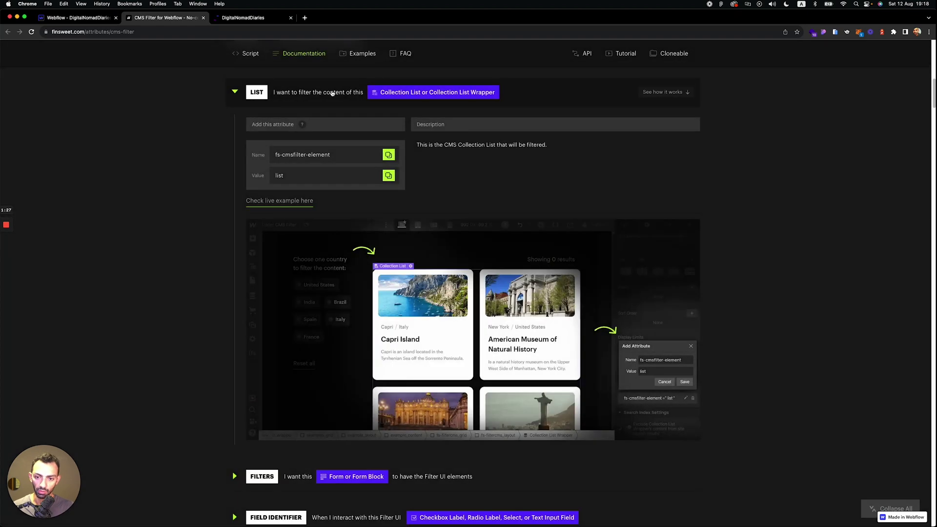
pyautogui.click(334, 92)
pyautogui.click(347, 174)
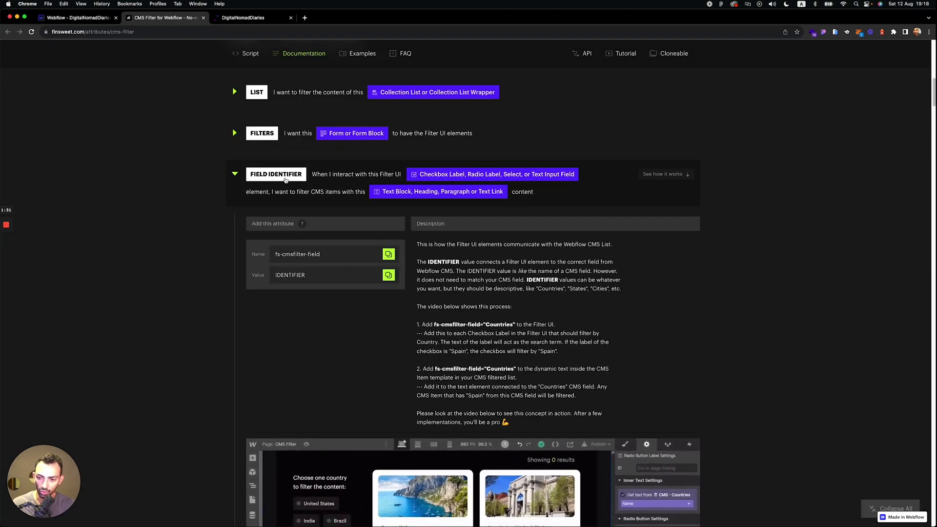
pyautogui.click(388, 255)
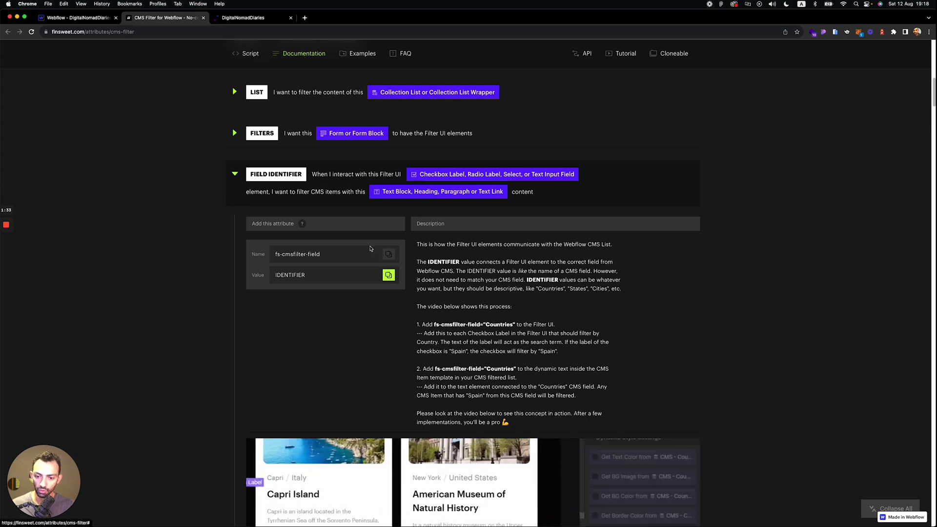
# - Add fs-cmsfilter-field = Category to the Nomad Necessities checkbox label, fixing a typo
pyautogui.click(75, 18)
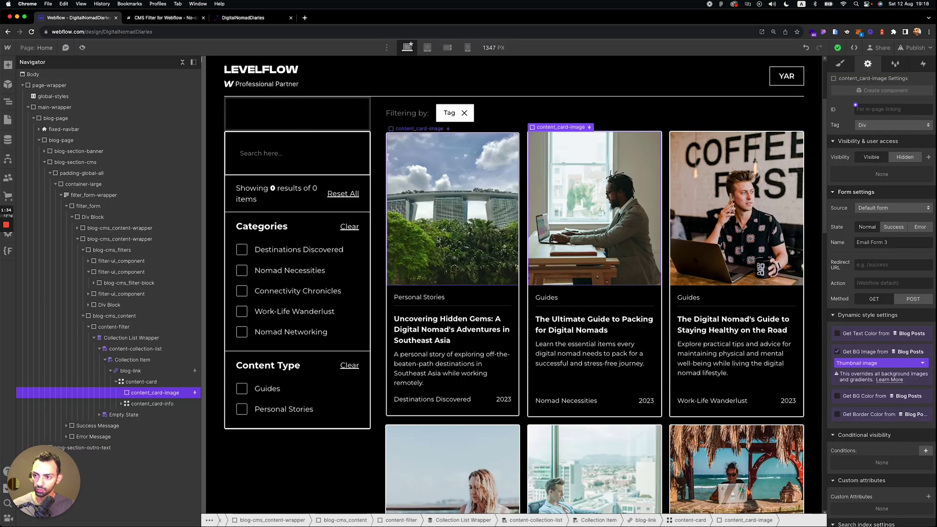
pyautogui.click(272, 267)
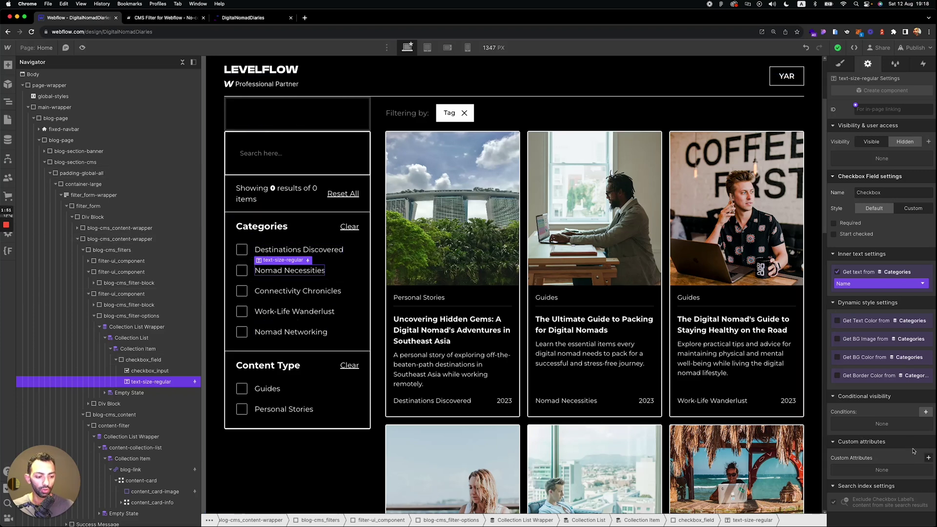
pyautogui.click(928, 458)
pyautogui.press('super+v')
pyautogui.click(899, 500)
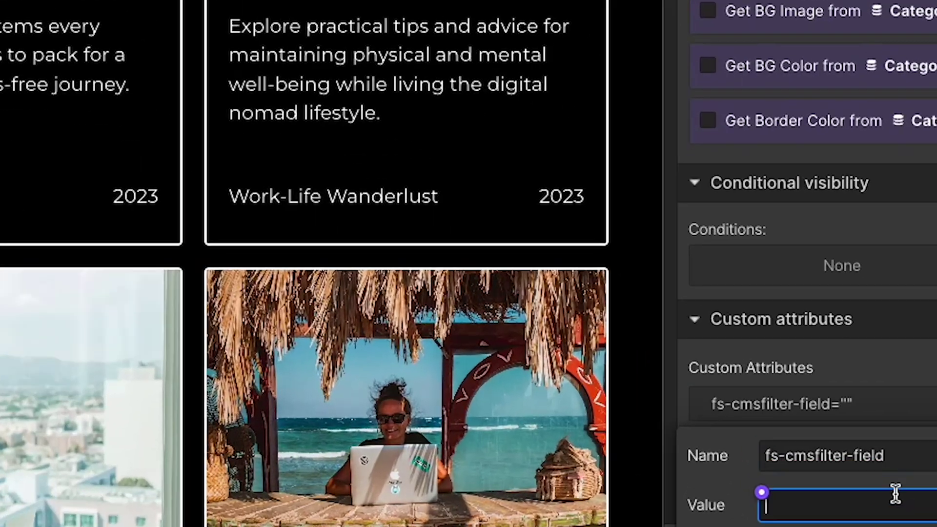
pyautogui.write('Cate')
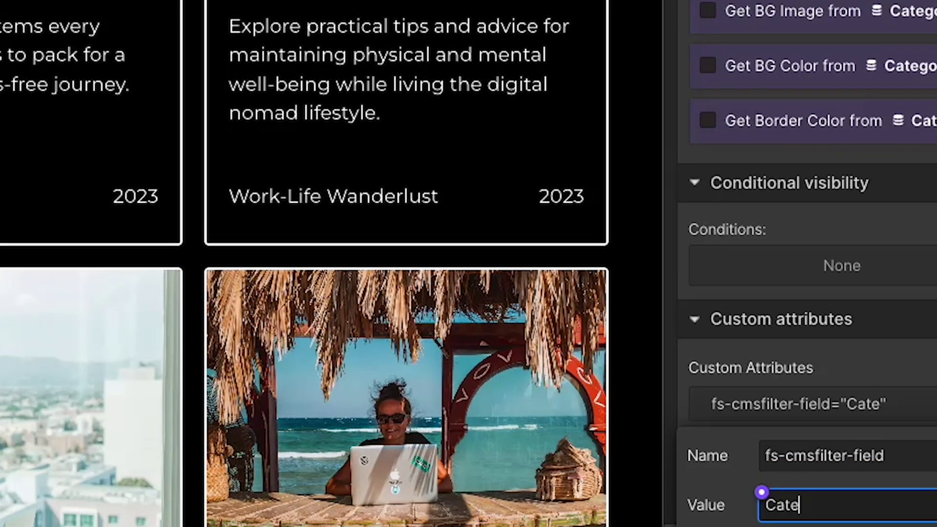
pyautogui.write('groy')
pyautogui.press('BackSpace')
pyautogui.press('BackSpace')
pyautogui.press('BackSpace')
pyautogui.write('ory')
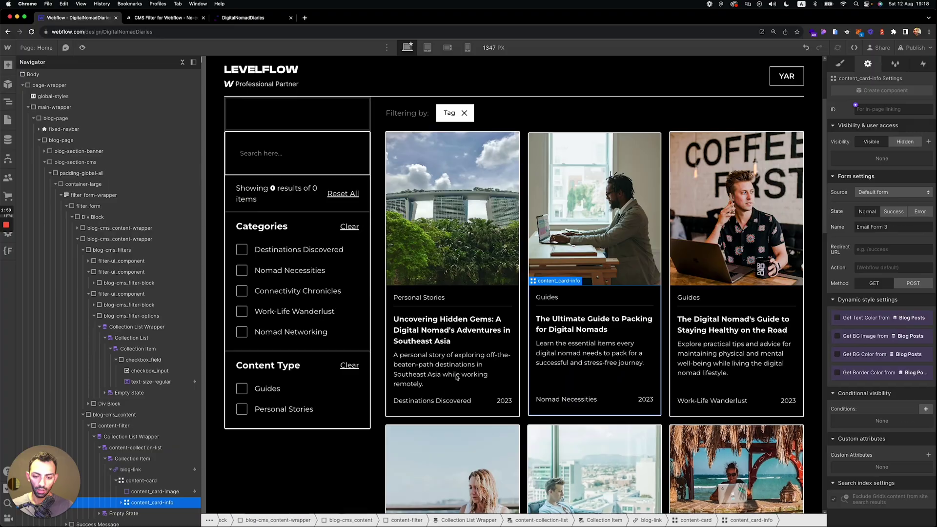
# - Add fs-cmsfilter-field = Category to the first card's category text
pyautogui.click(450, 402)
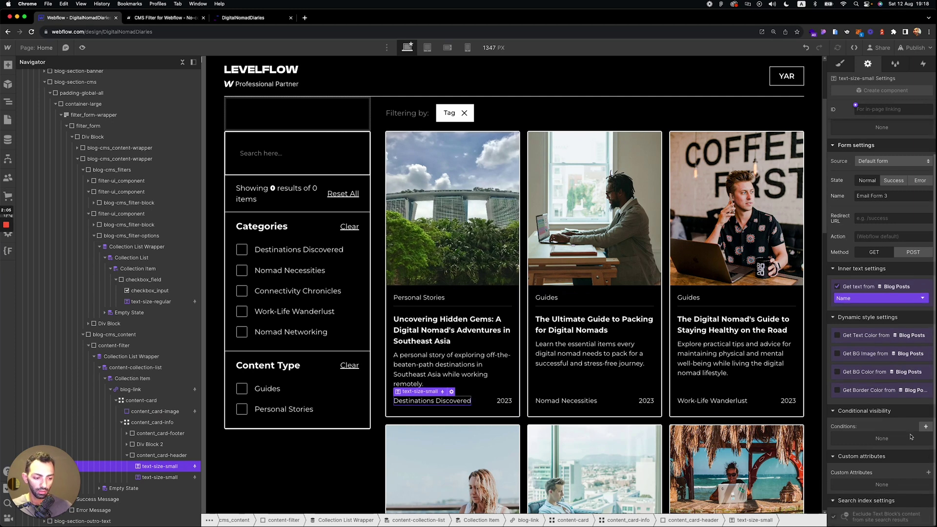
pyautogui.click(928, 472)
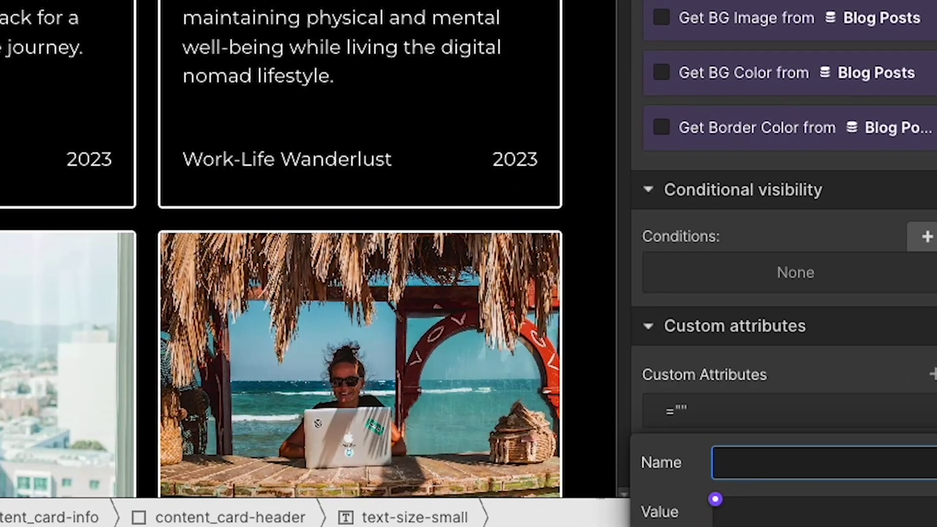
pyautogui.write('fs-cmsfilter-field')
pyautogui.click(865, 516)
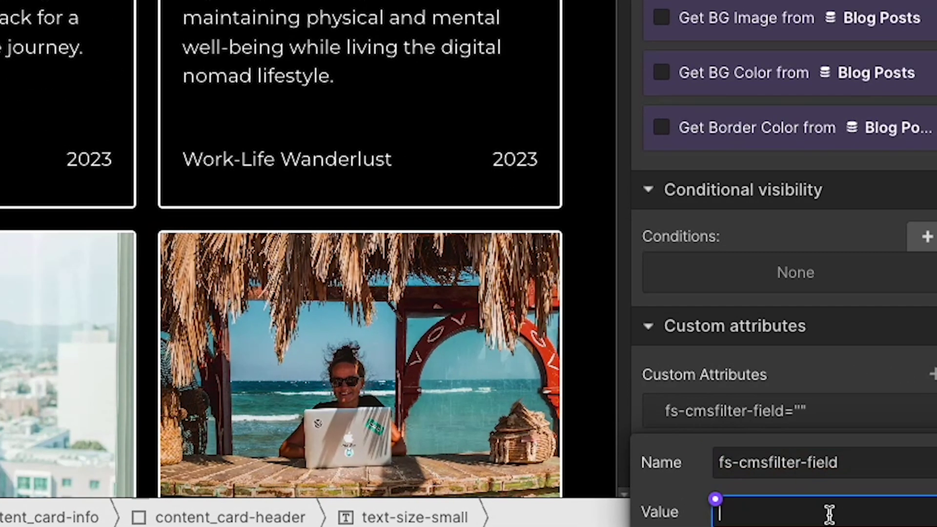
pyautogui.write('Categ')
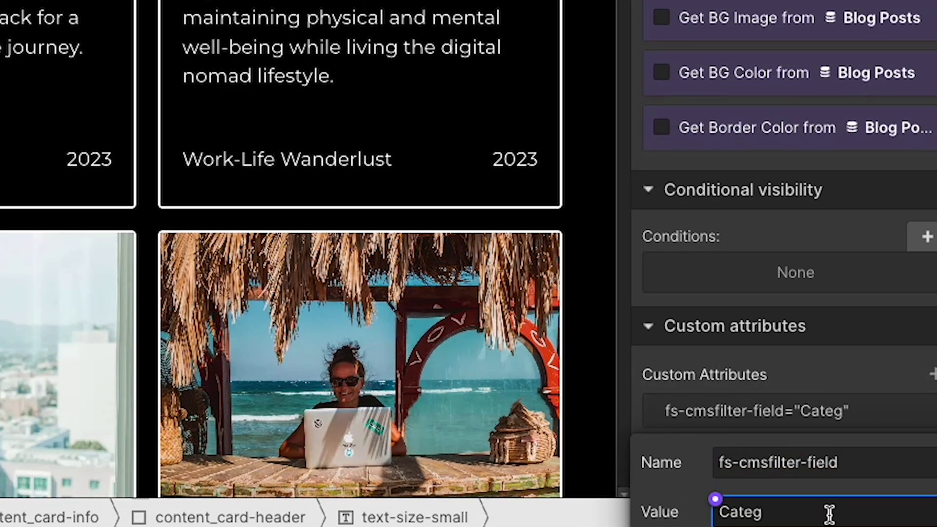
pyautogui.write('ory')
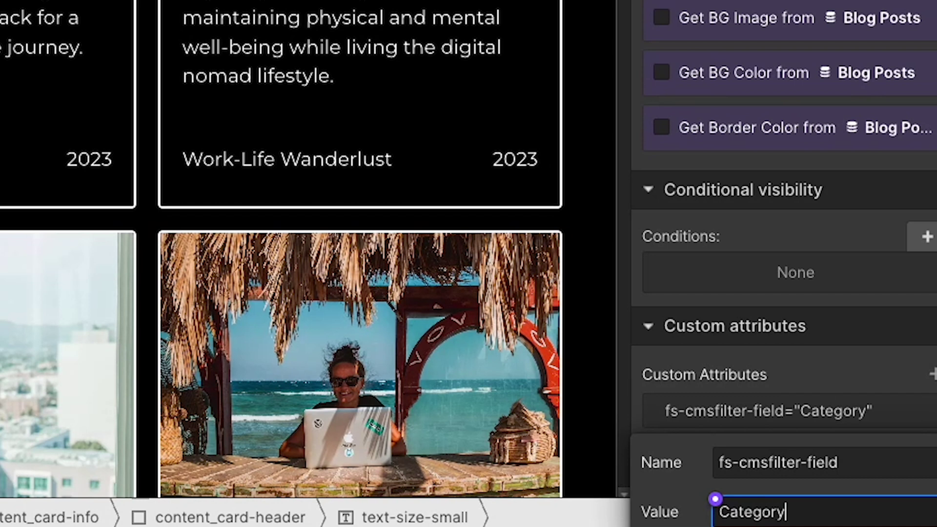
pyautogui.doubleClick(798, 513)
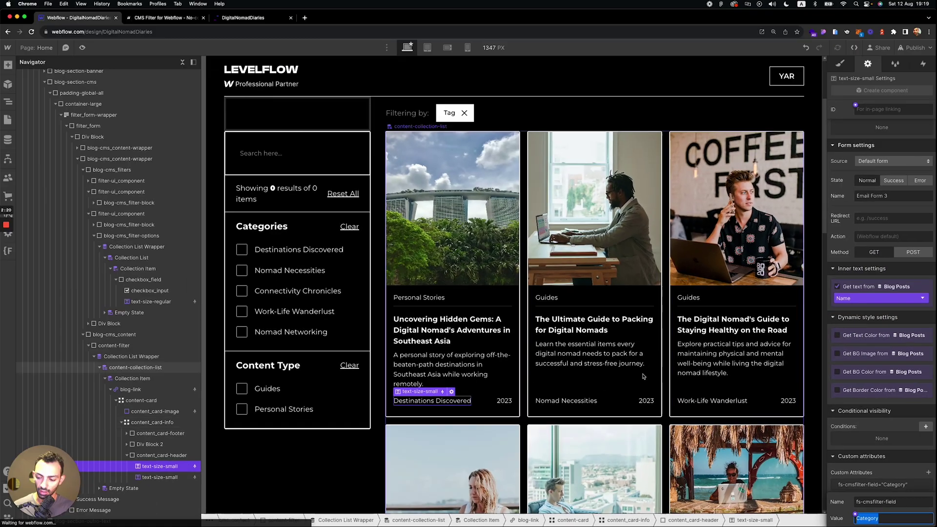
pyautogui.click(603, 365)
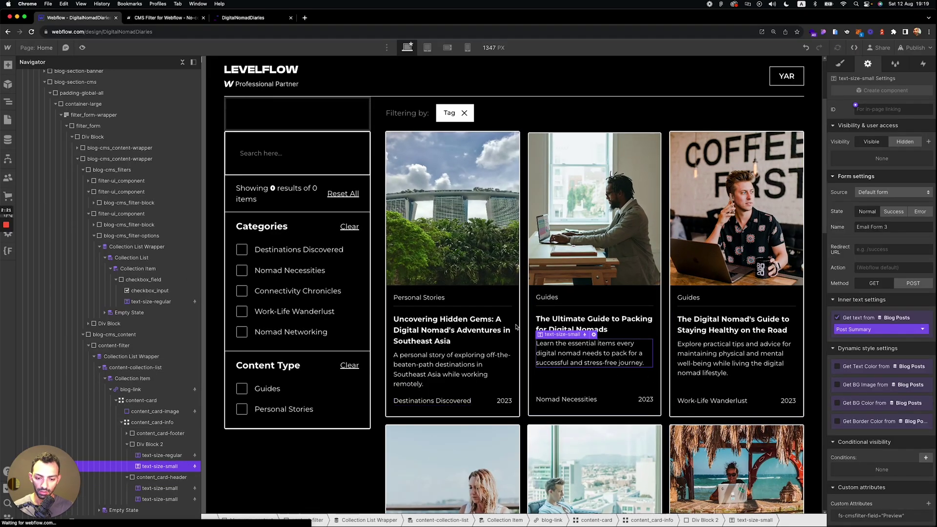
# - Copy the fs-cmsfilter-field attribute name from the Finsweet docs again
pyautogui.click(418, 297)
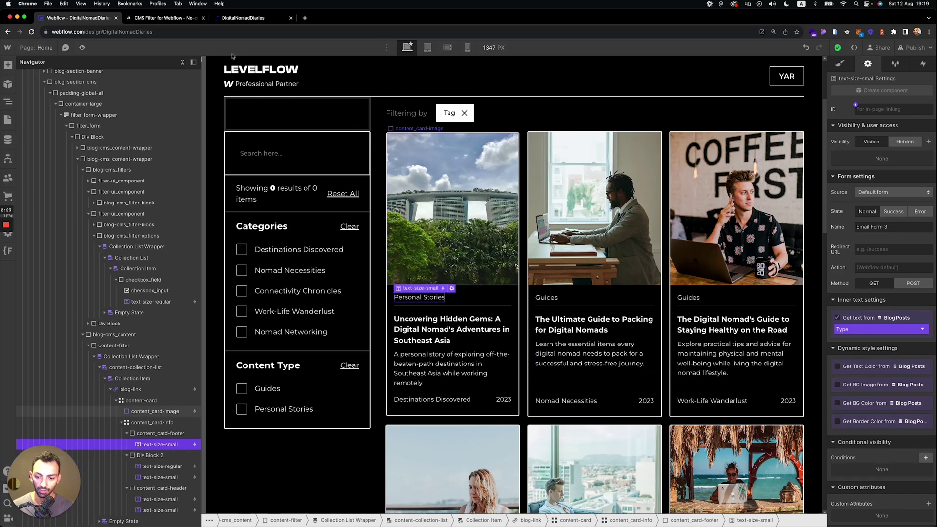
pyautogui.click(167, 18)
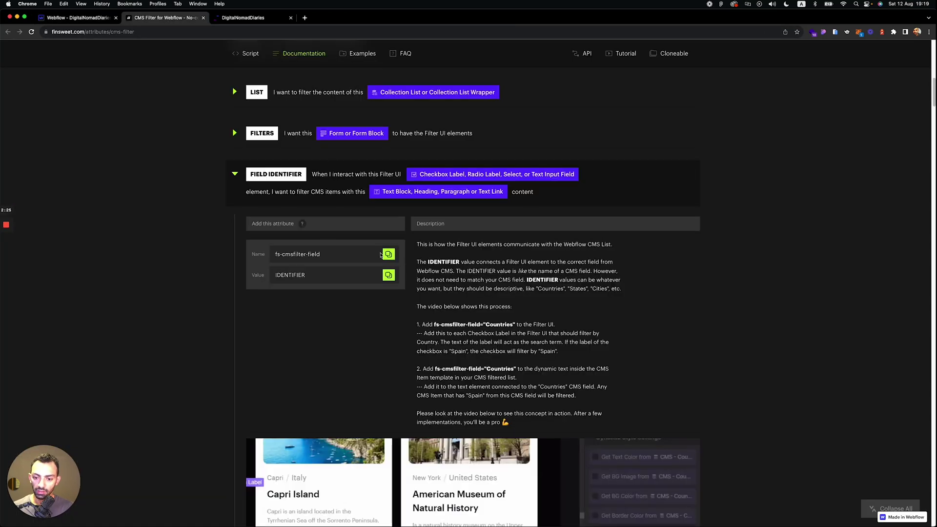
pyautogui.click(389, 254)
pyautogui.click(73, 17)
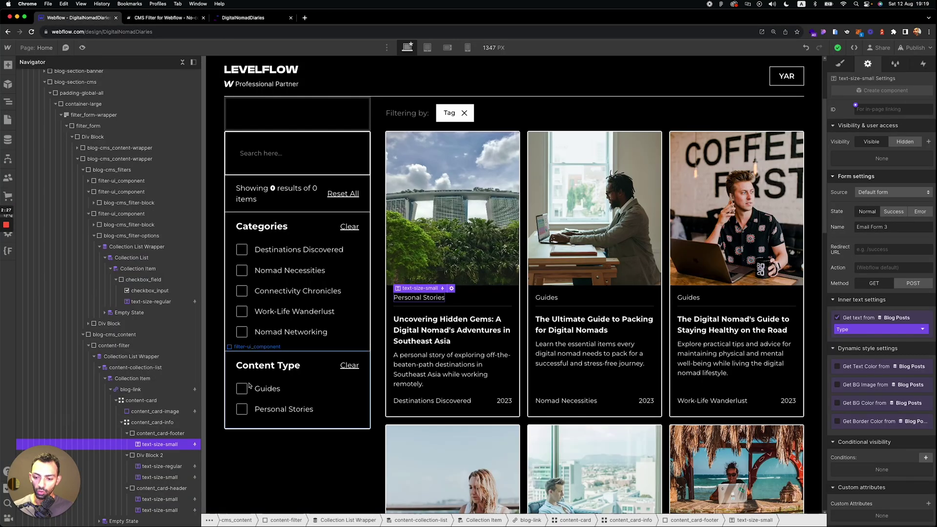
# - Add fs-cmsfilter-field = Type to the Guides and Personal Stories checkbox labels
pyautogui.click(267, 388)
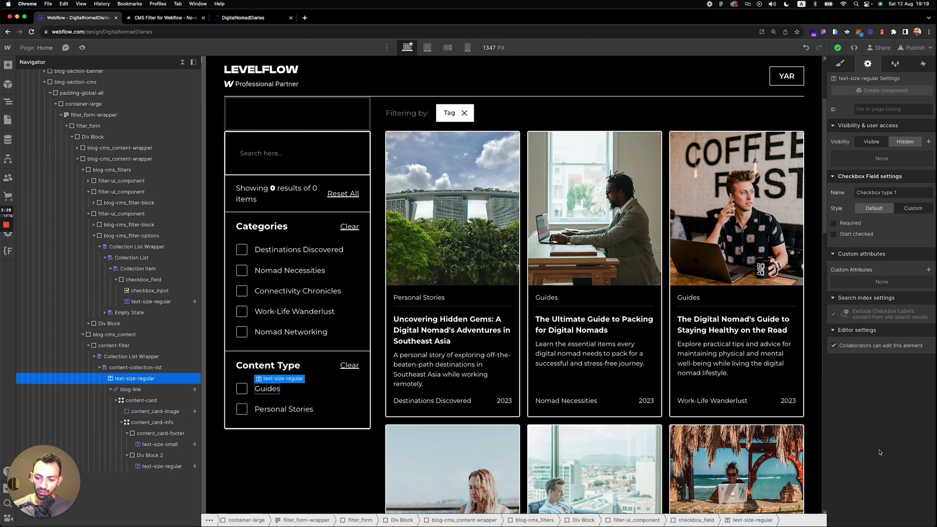
pyautogui.click(928, 272)
pyautogui.press('super+v')
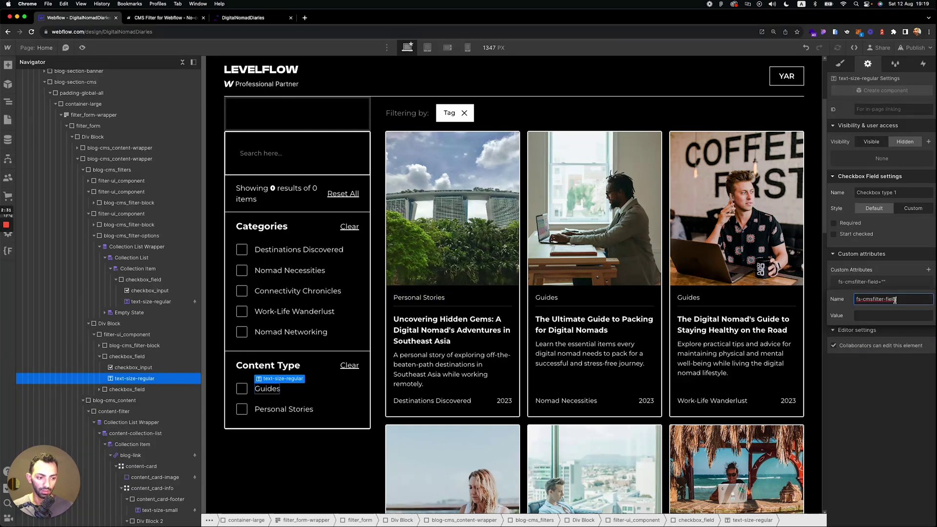
pyautogui.press('Tab')
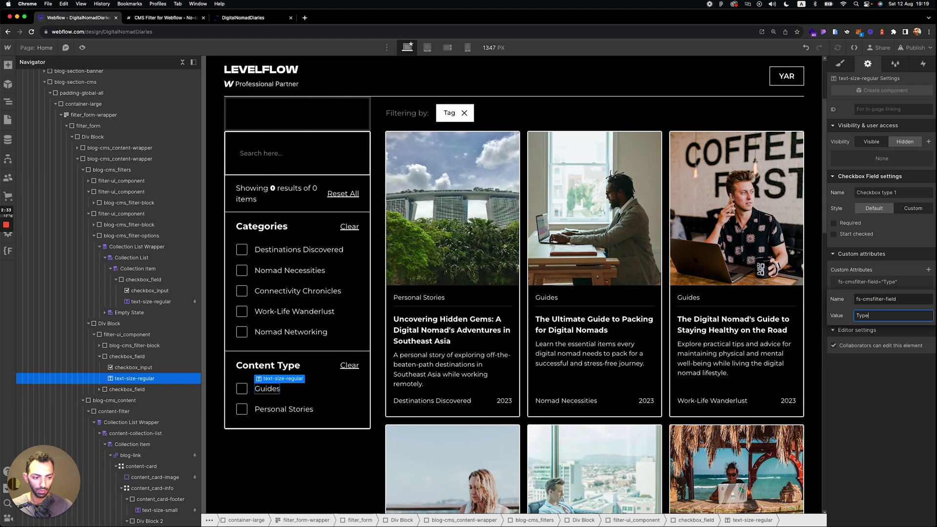
pyautogui.click(295, 399)
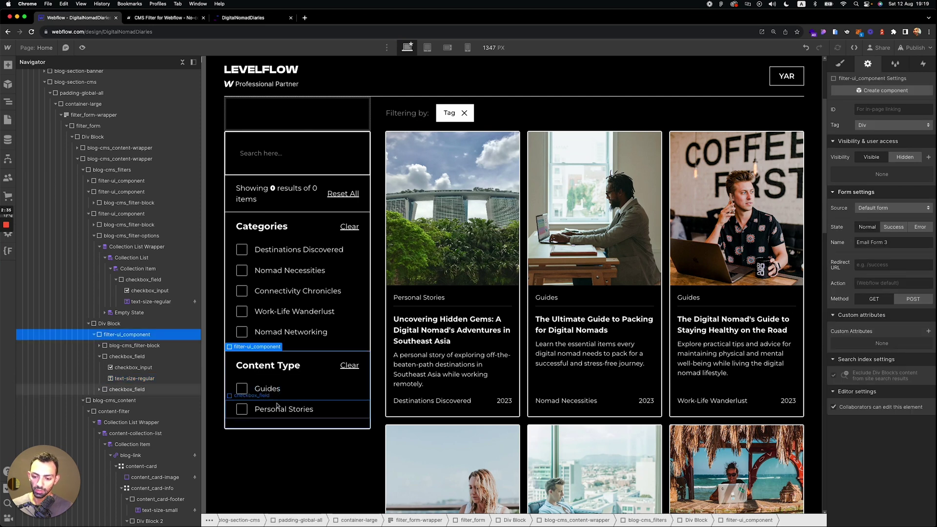
pyautogui.click(283, 409)
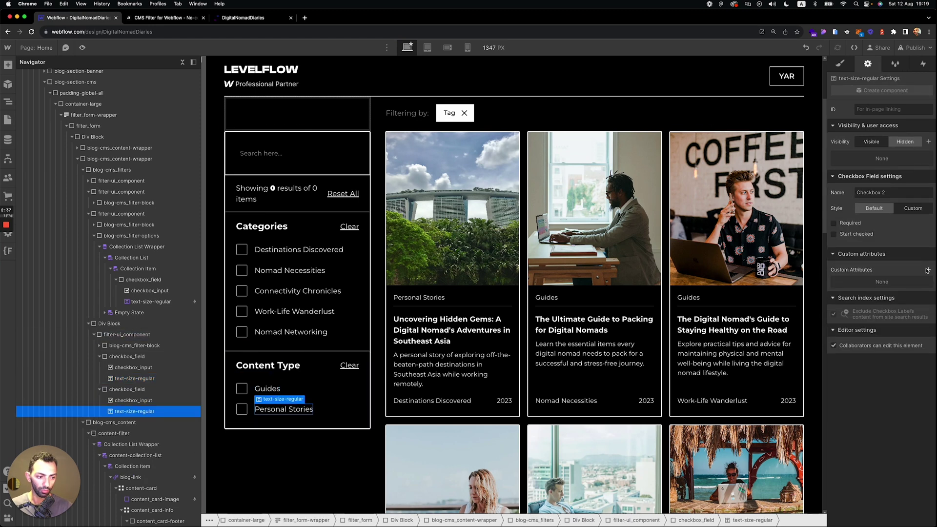
pyautogui.click(896, 283)
pyautogui.press('super+v')
pyautogui.press('Tab')
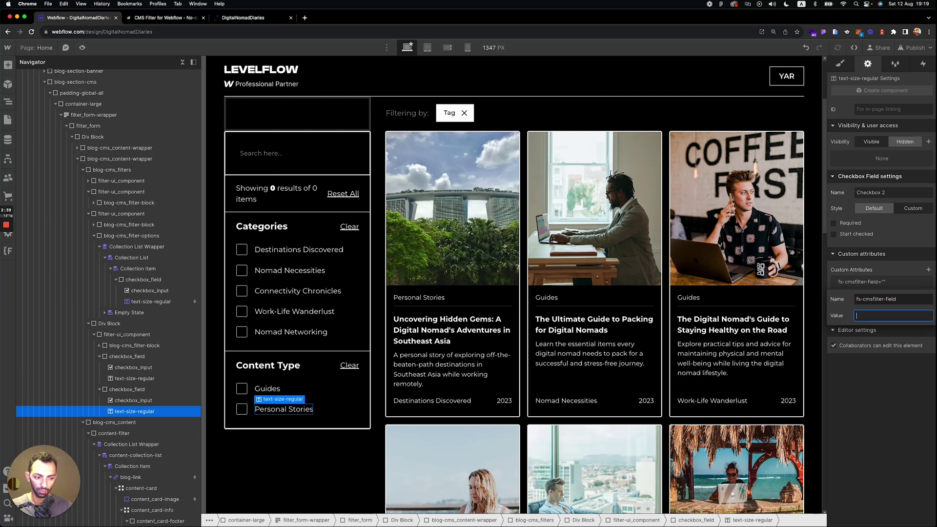
pyautogui.write('Type')
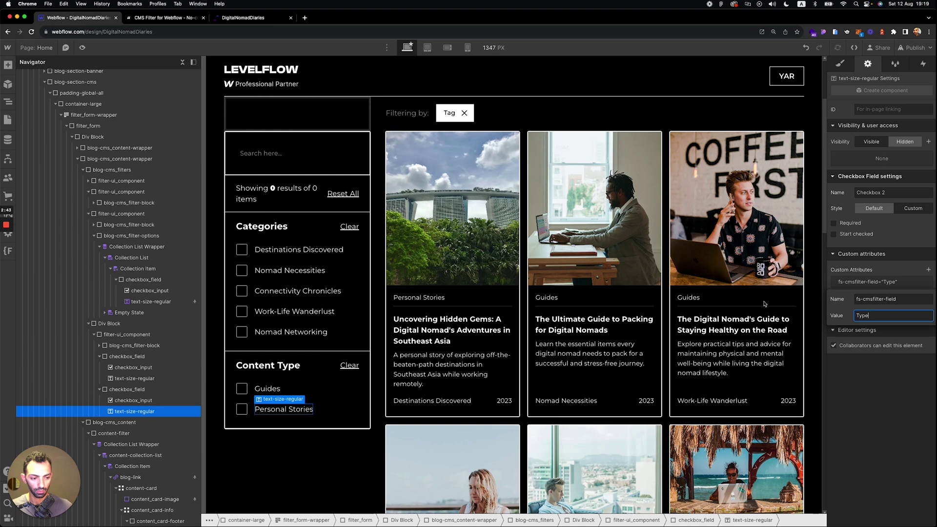
# - Add fs-cmsfilter-field = Type to the first card's Personal Stories type text
pyautogui.click(415, 297)
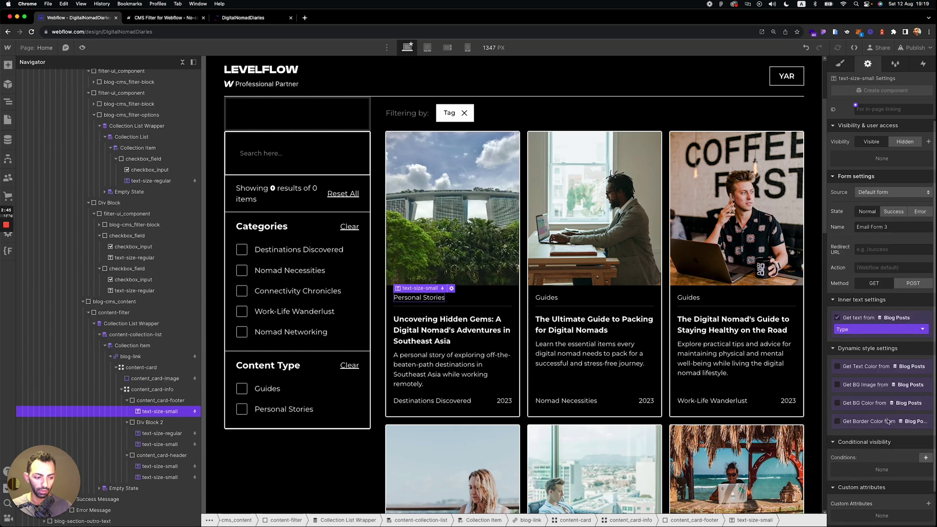
pyautogui.scroll(-2, 898, 434)
pyautogui.click(928, 472)
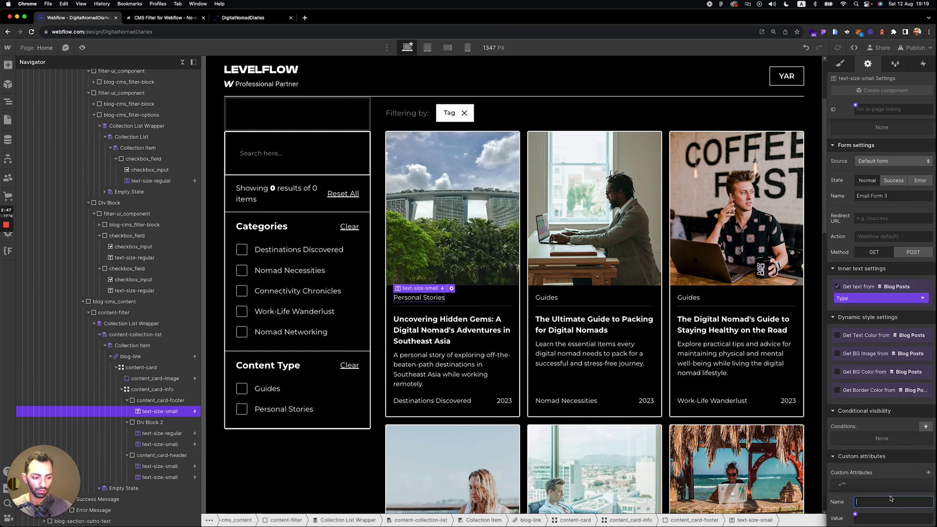
pyautogui.press('super+v')
pyautogui.click(902, 514)
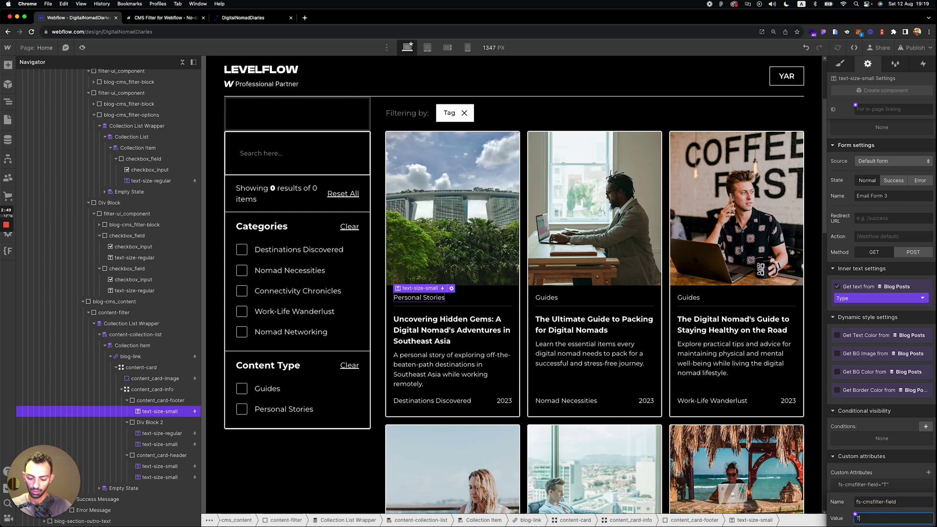
pyautogui.write('Type')
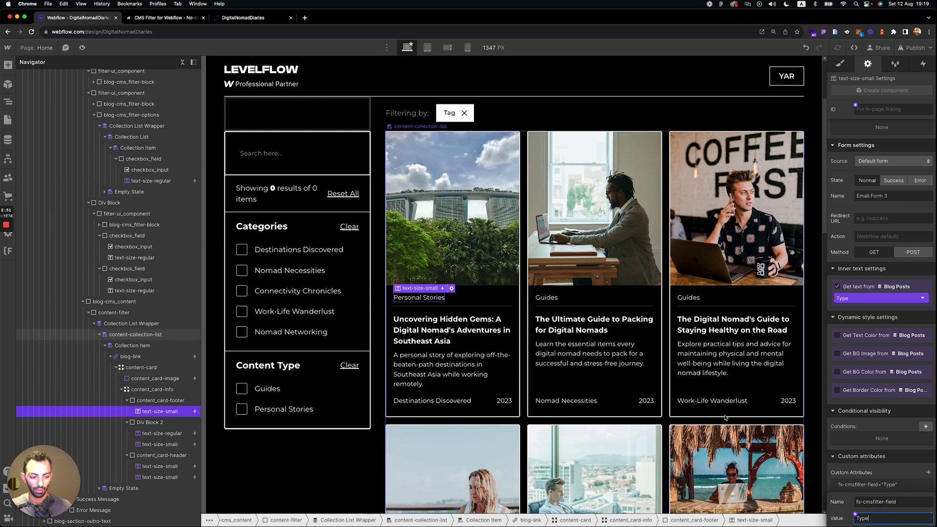
pyautogui.click(726, 413)
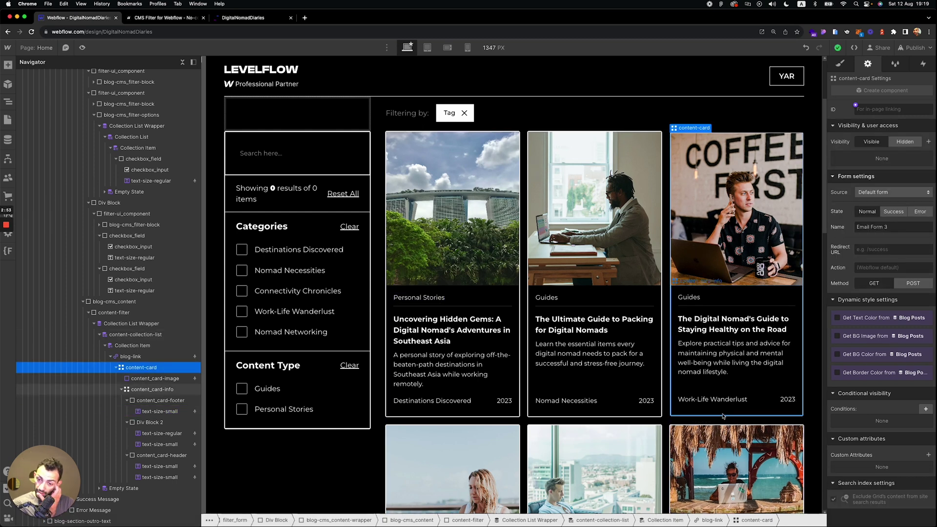
# - Expand the CLEAR section in the Finsweet docs and copy its attribute name
pyautogui.click(165, 18)
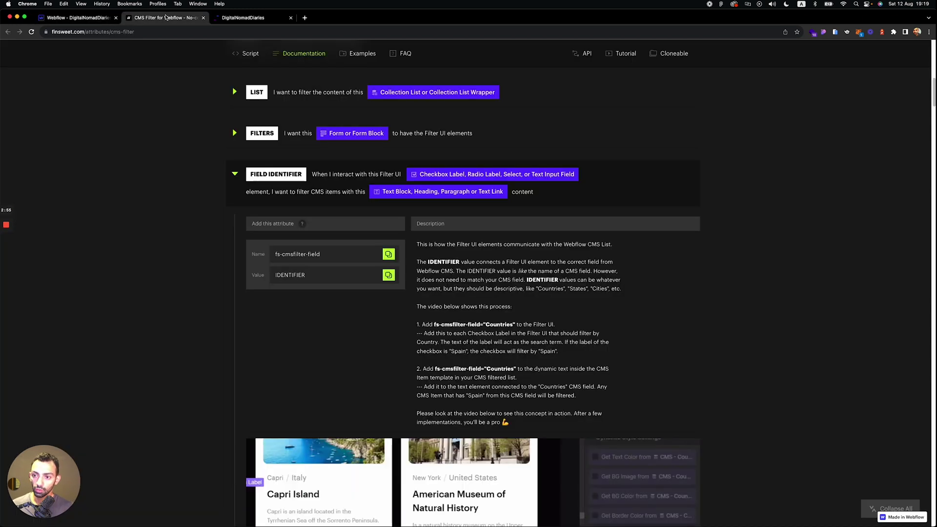
pyautogui.click(355, 189)
pyautogui.scroll(-5, 355, 188)
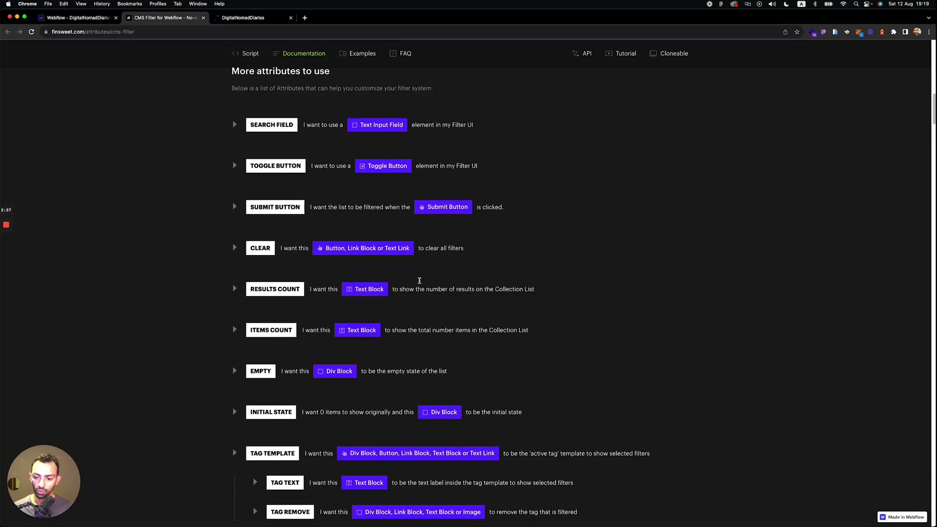
pyautogui.click(266, 248)
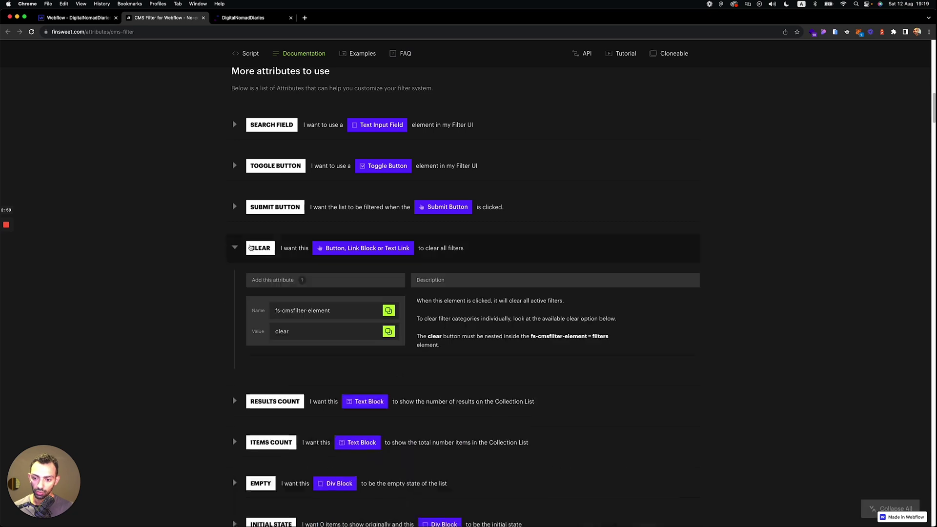
pyautogui.click(388, 311)
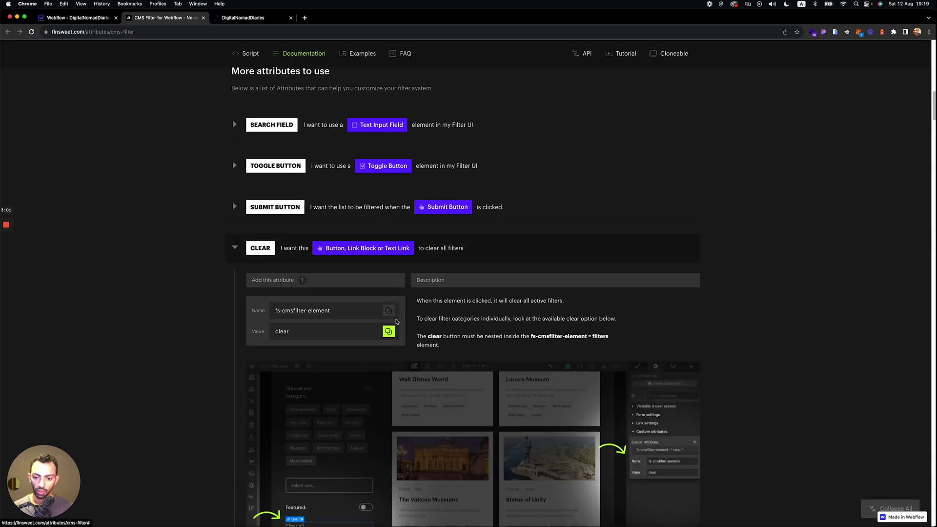
pyautogui.click(87, 18)
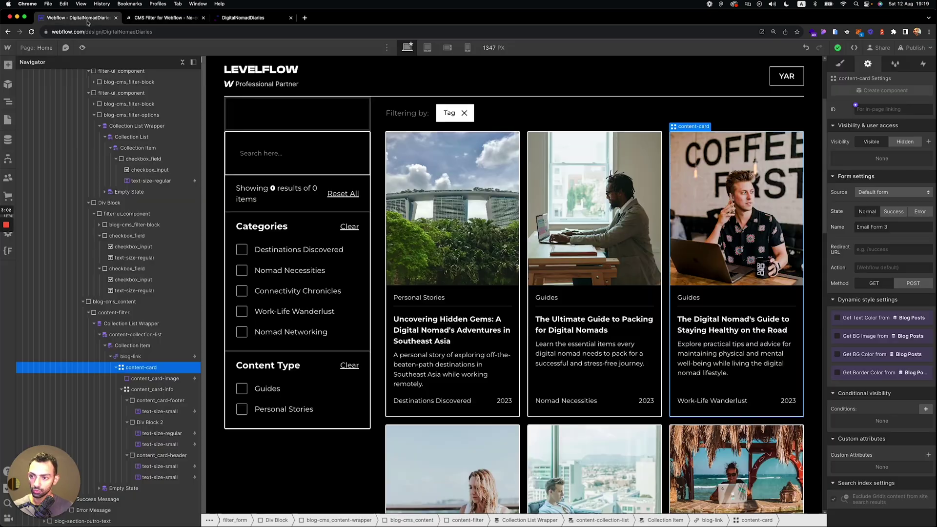
# - Add custom attribute fs-cmsfilter-element = clear to the Reset All link
pyautogui.click(346, 195)
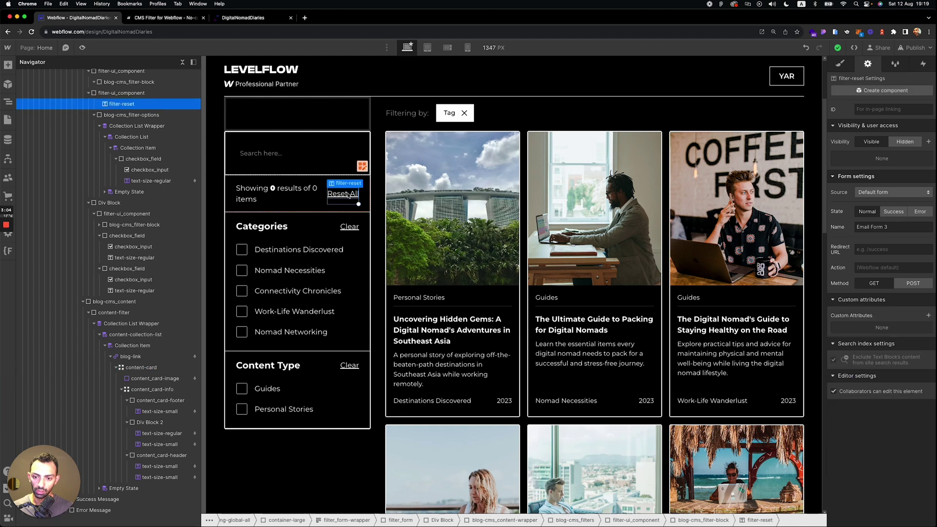
pyautogui.click(927, 315)
pyautogui.press('super+v')
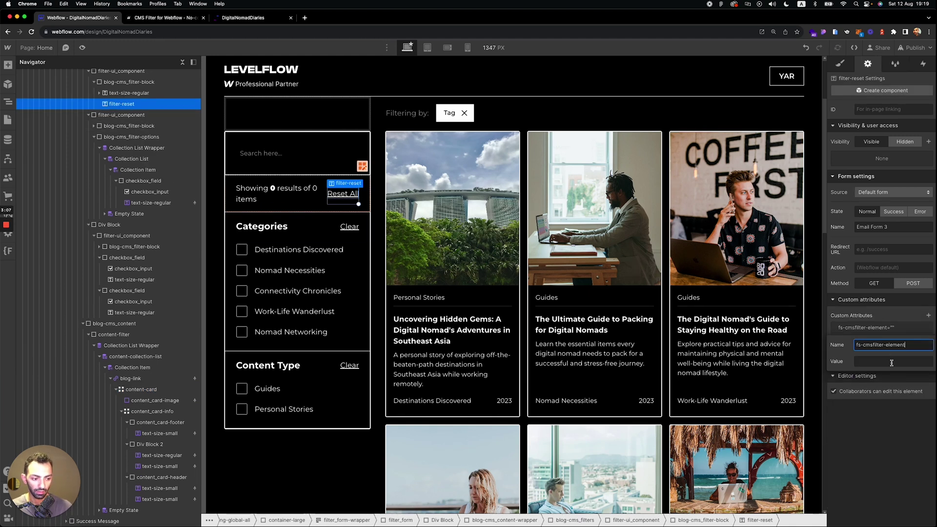
pyautogui.click(891, 362)
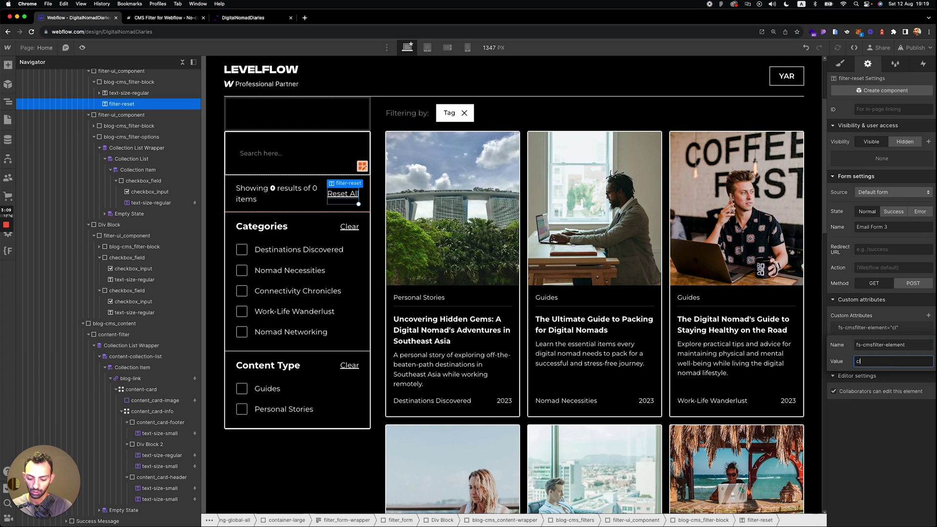
pyautogui.write('clear')
pyautogui.press('Return')
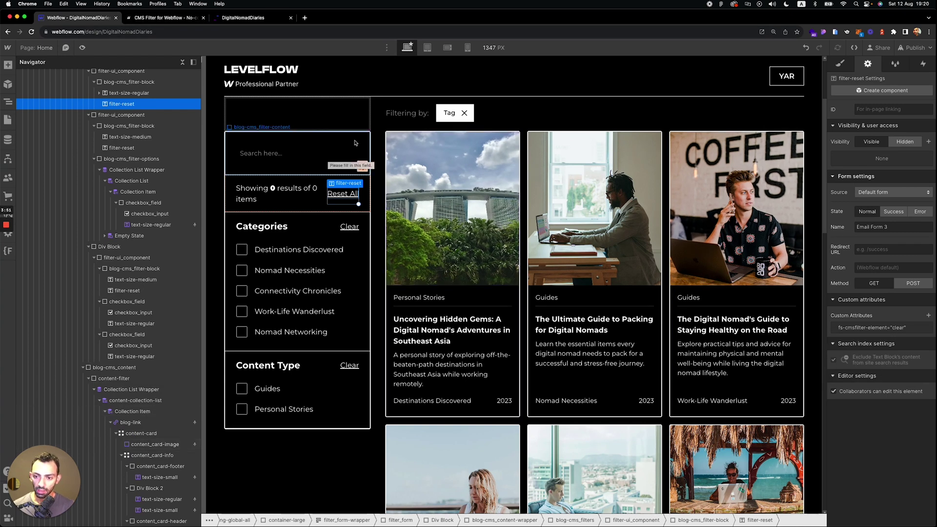
pyautogui.click(287, 153)
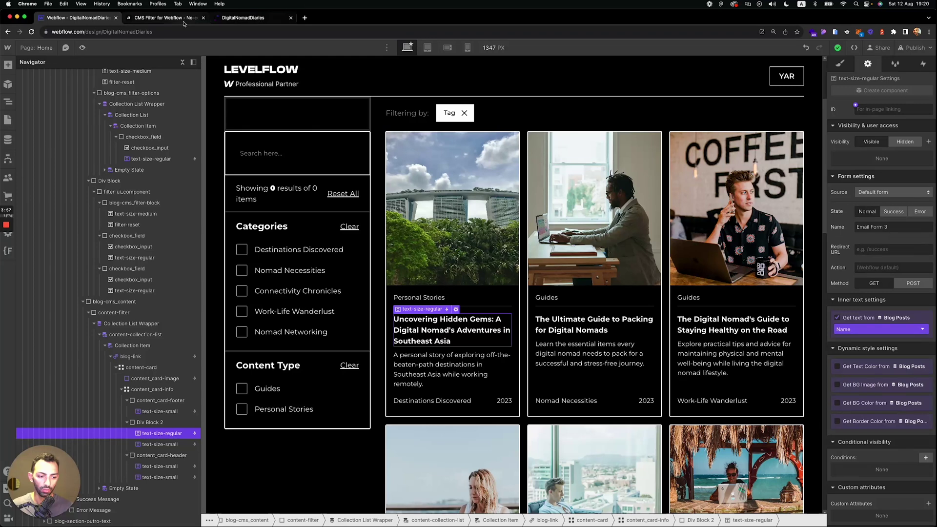
# - Copy fs-cmsfilter-field from the docs and add it with value Name to the card title
pyautogui.click(165, 18)
pyautogui.scroll(15, 442, 235)
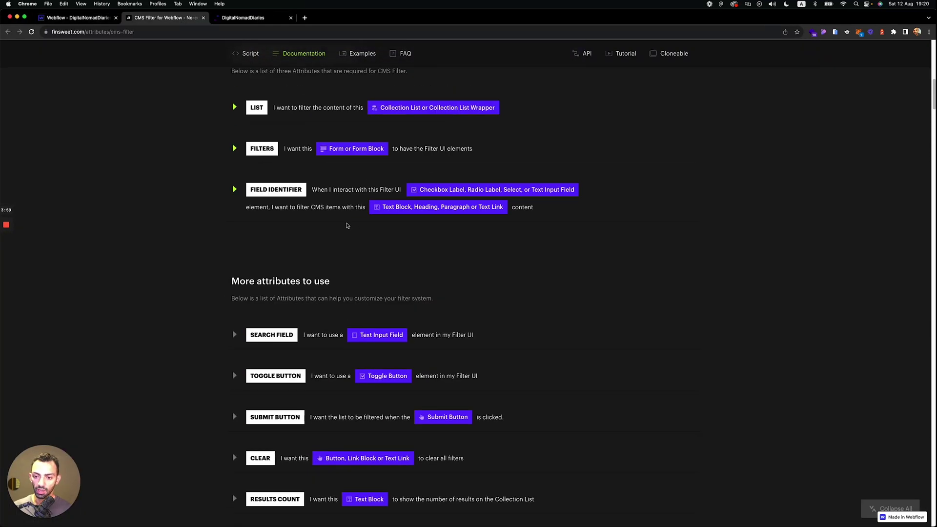
pyautogui.click(315, 193)
pyautogui.click(388, 269)
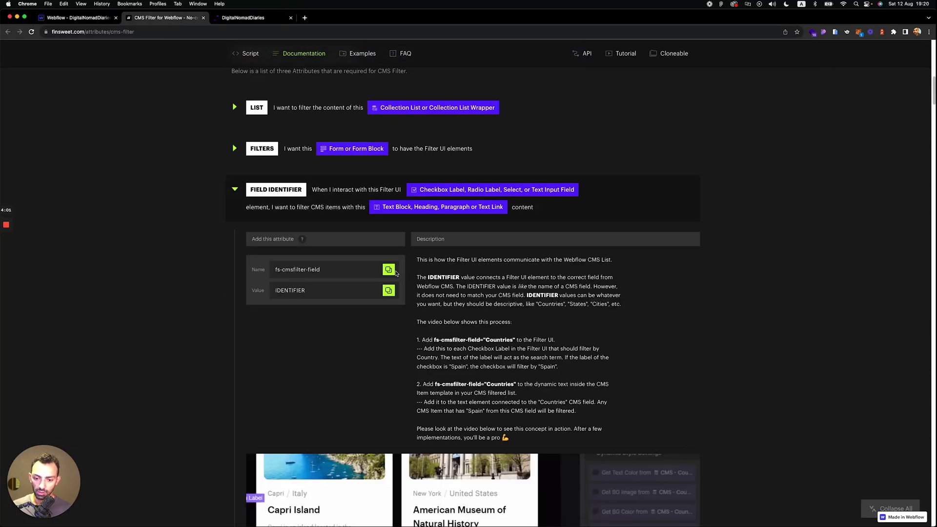
pyautogui.click(94, 20)
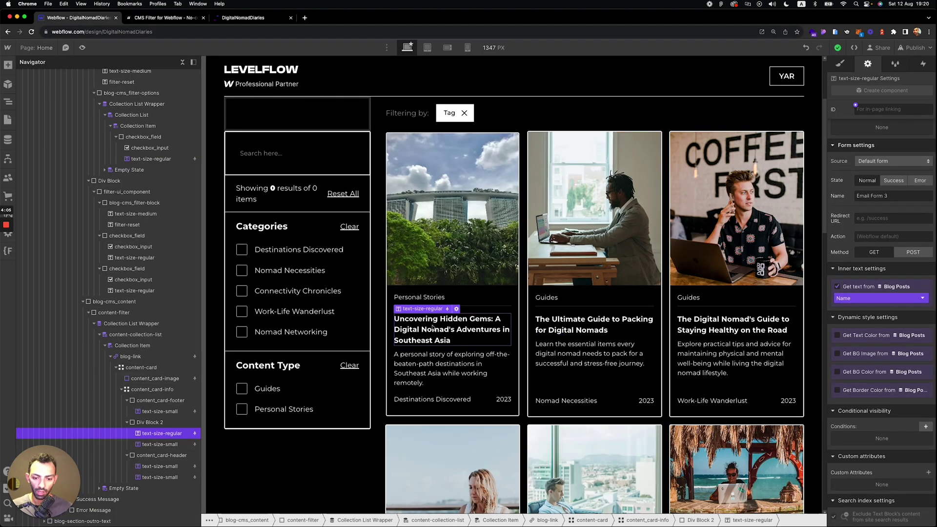
pyautogui.click(927, 473)
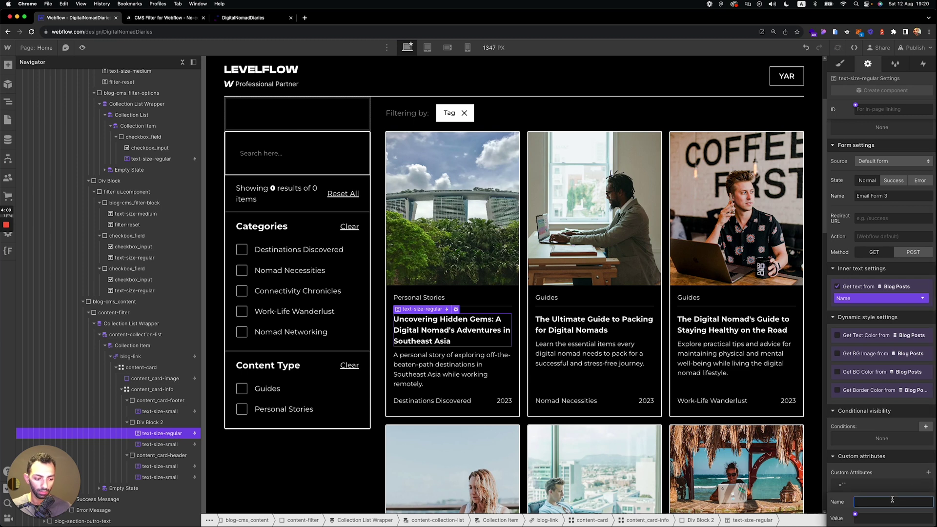
pyautogui.press('super+v')
pyautogui.click(888, 517)
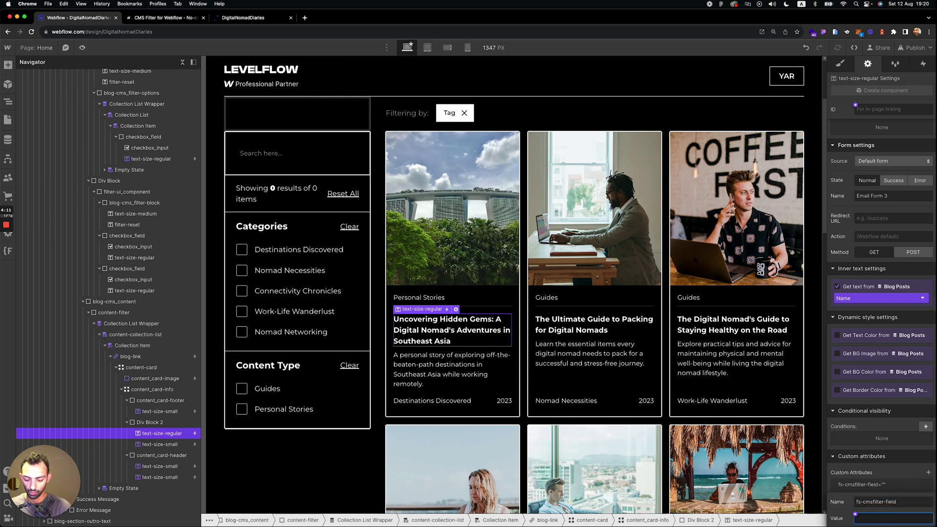
# - Check the Search Field docs and add fs-cmsfilter-field = Name to the search input
pyautogui.click(267, 169)
pyautogui.click(168, 17)
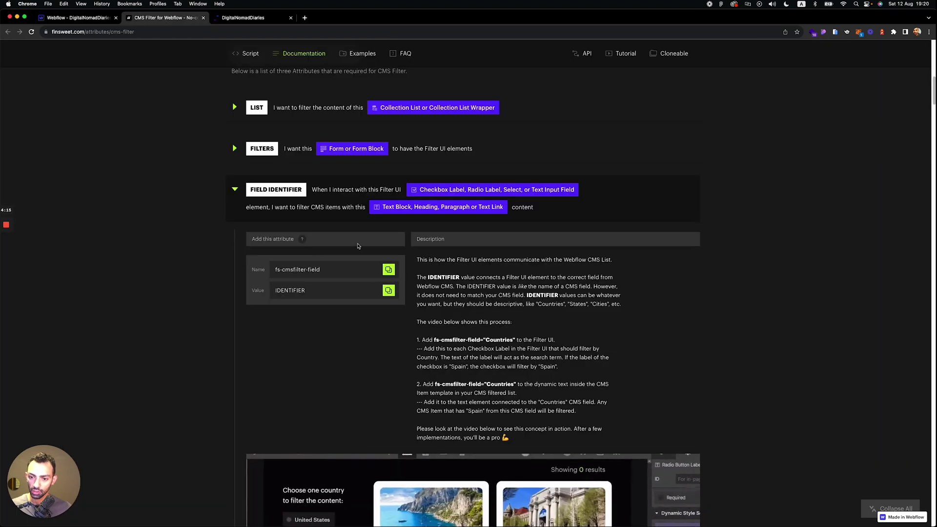
pyautogui.click(283, 340)
pyautogui.click(286, 339)
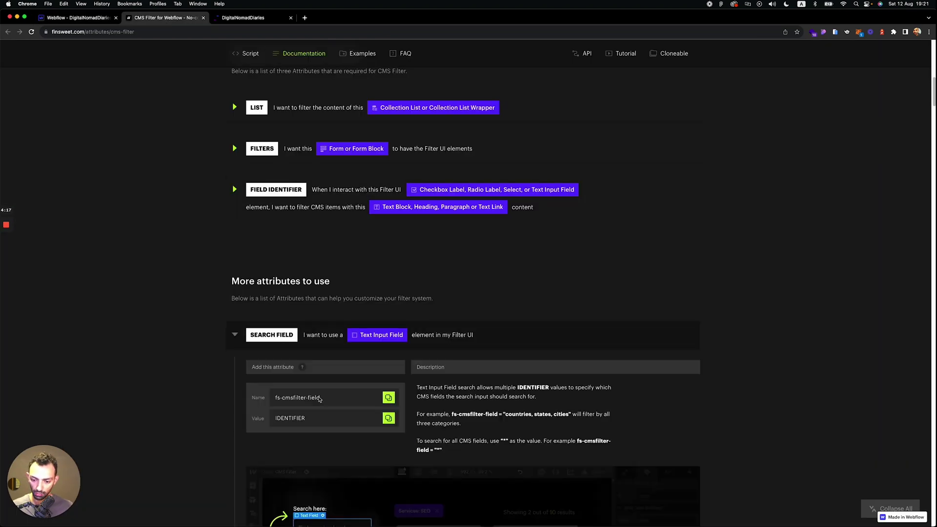
pyautogui.click(76, 18)
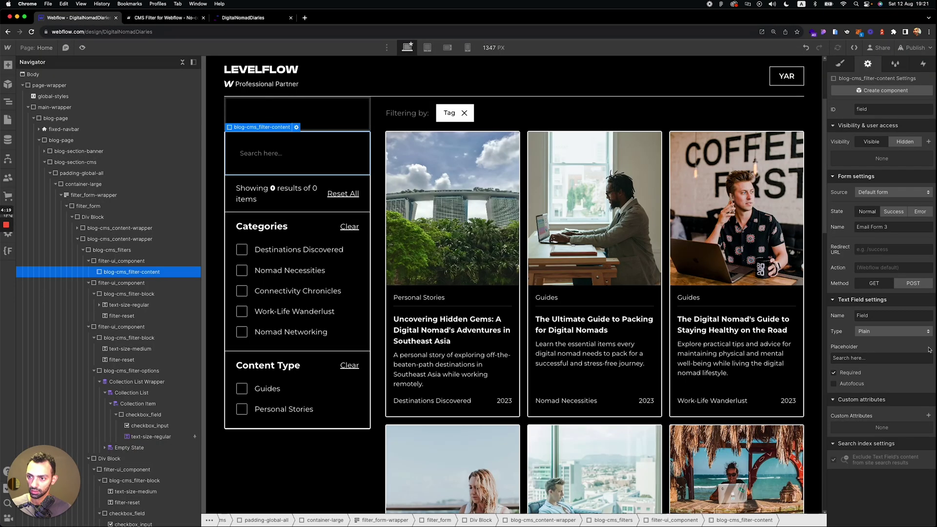
pyautogui.click(928, 416)
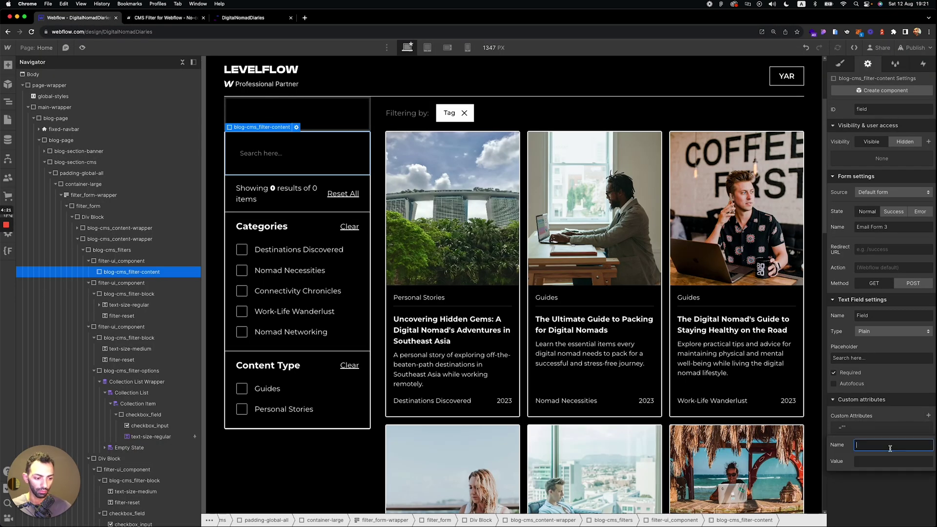
pyautogui.press('super+v')
pyautogui.press('Tab')
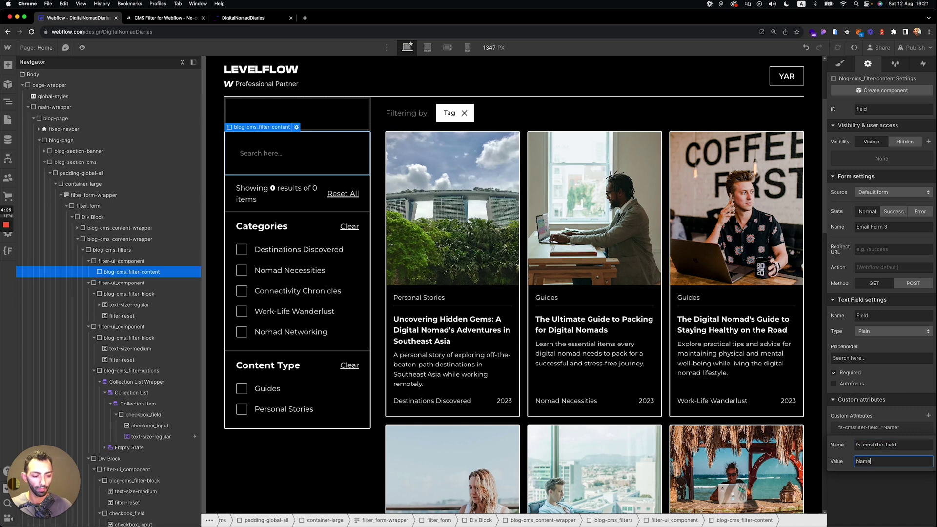
# - Select the third card's summary, the first card's info block and the Tag chip
pyautogui.click(761, 359)
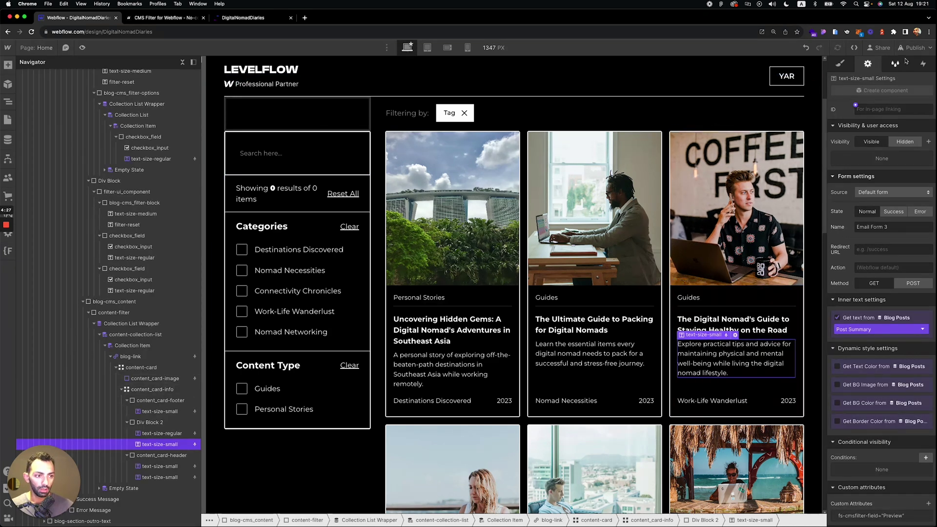
pyautogui.click(483, 247)
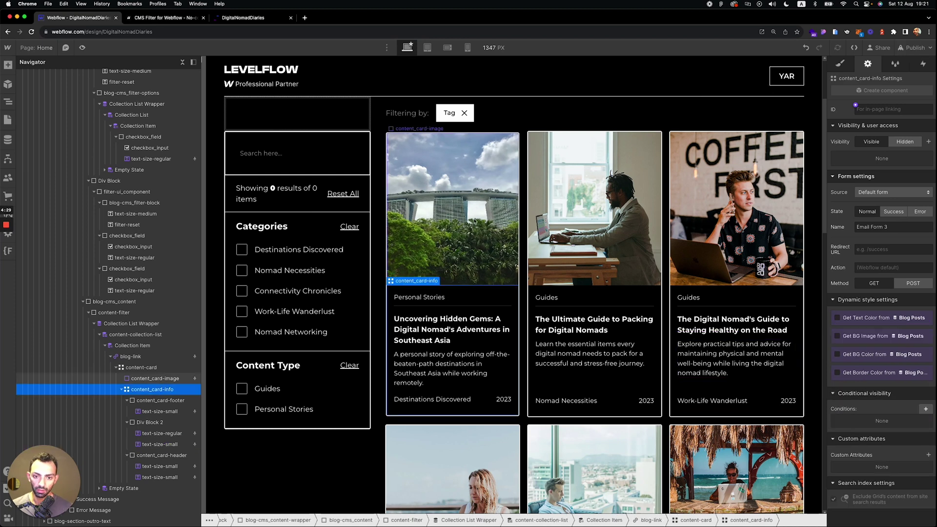
pyautogui.scroll(3, 468, 247)
pyautogui.click(458, 247)
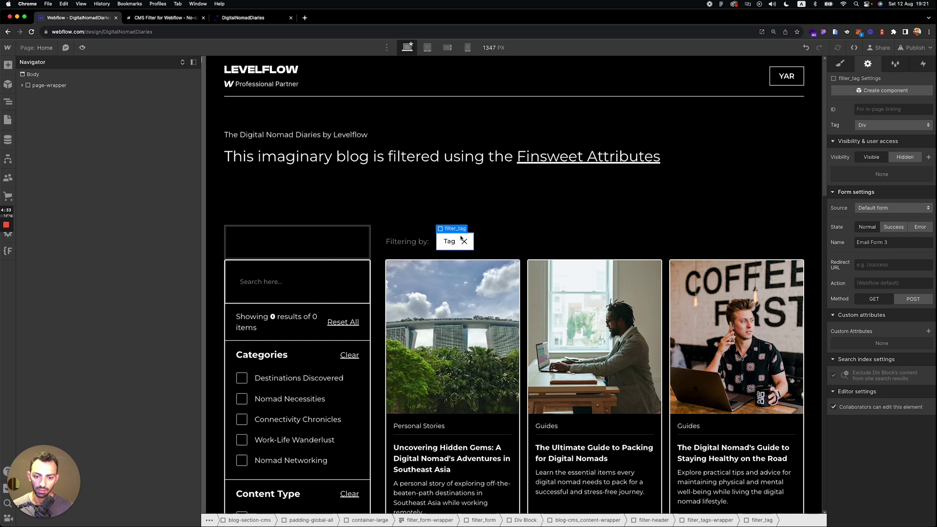
# - Copy the fs-cmsfilter-element attribute name from the Tag Template section of the CMS Filter docs
pyautogui.click(166, 18)
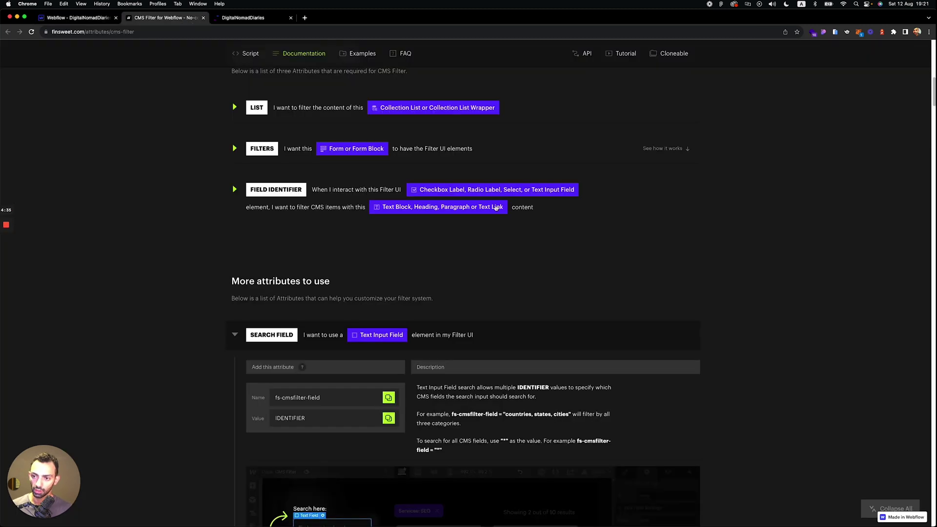
pyautogui.scroll(-8, 503, 329)
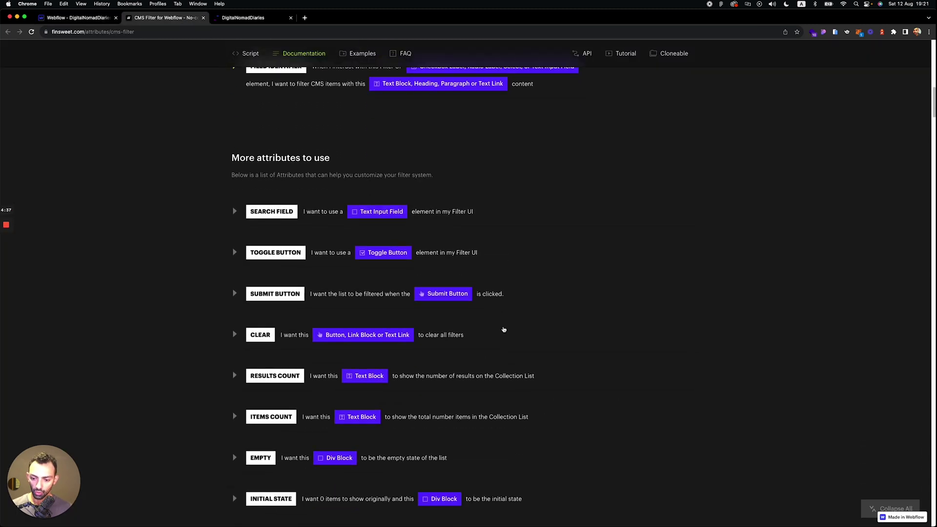
pyautogui.scroll(-1, 499, 322)
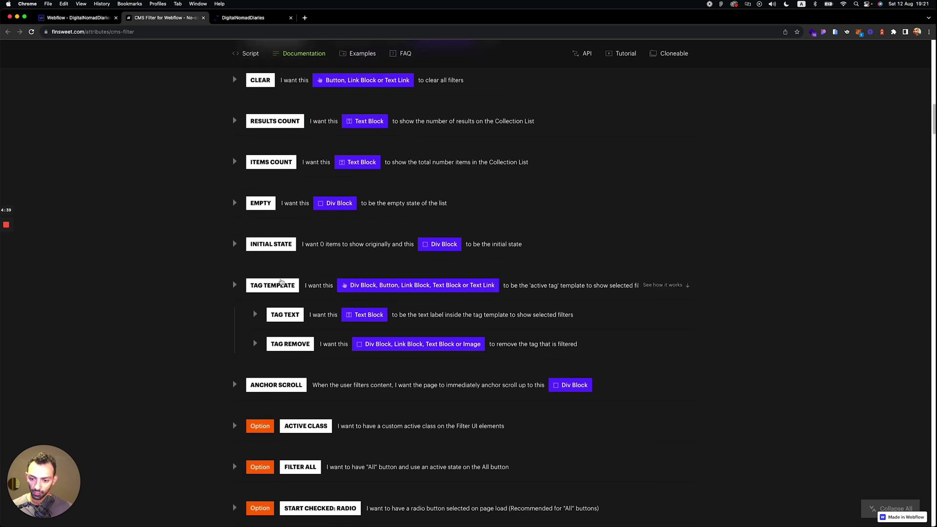
pyautogui.click(318, 284)
pyautogui.scroll(-2, 377, 281)
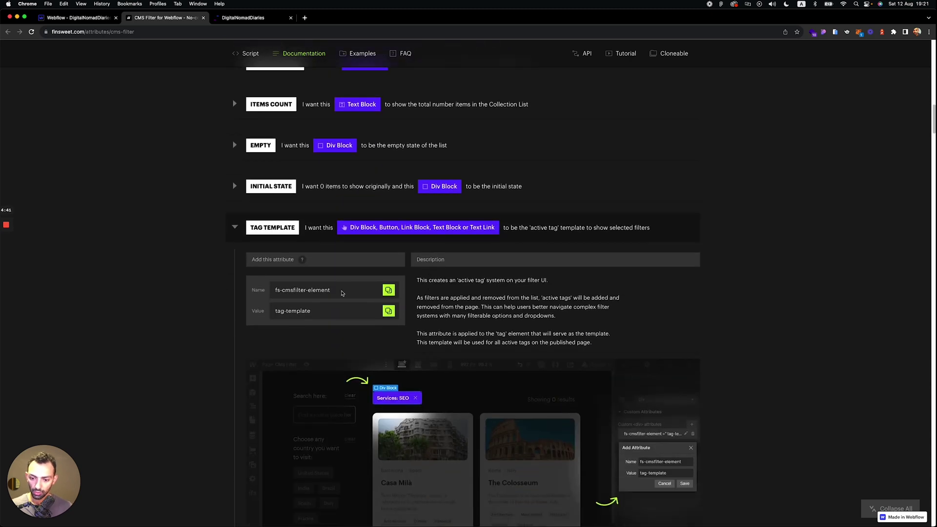
pyautogui.click(388, 290)
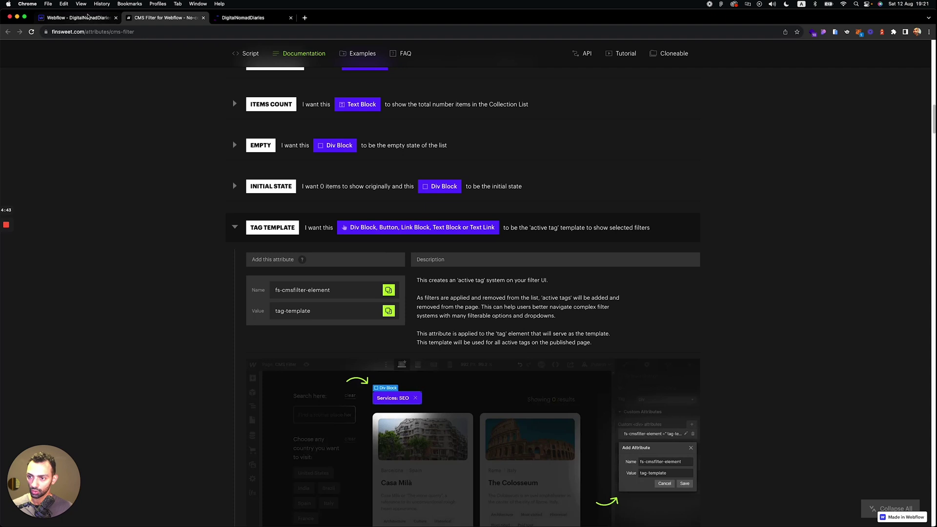
# - Add the fs-cmsfilter-element custom attribute to the Tag chip, then expand the Tag Text docs
pyautogui.click(78, 18)
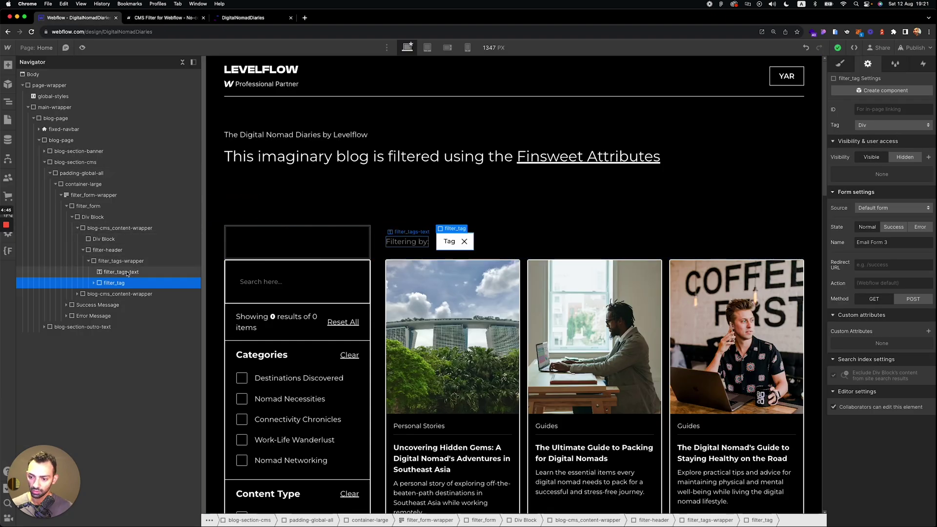
pyautogui.click(928, 333)
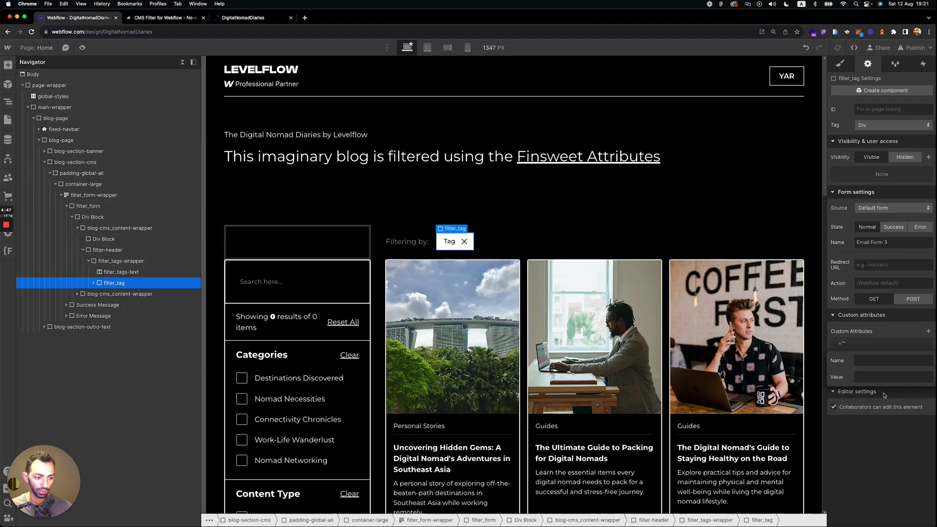
pyautogui.hotkey('ctrl', 'v')
pyautogui.click(884, 377)
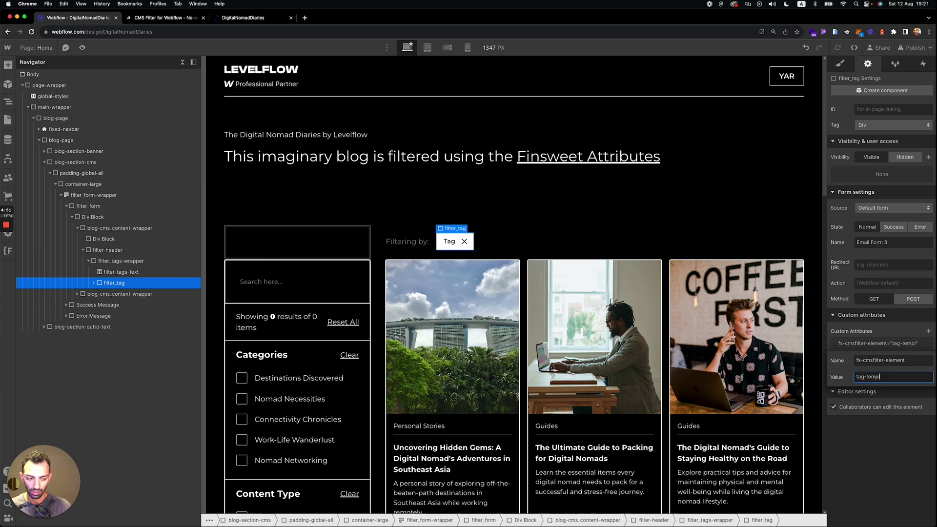
pyautogui.click(148, 15)
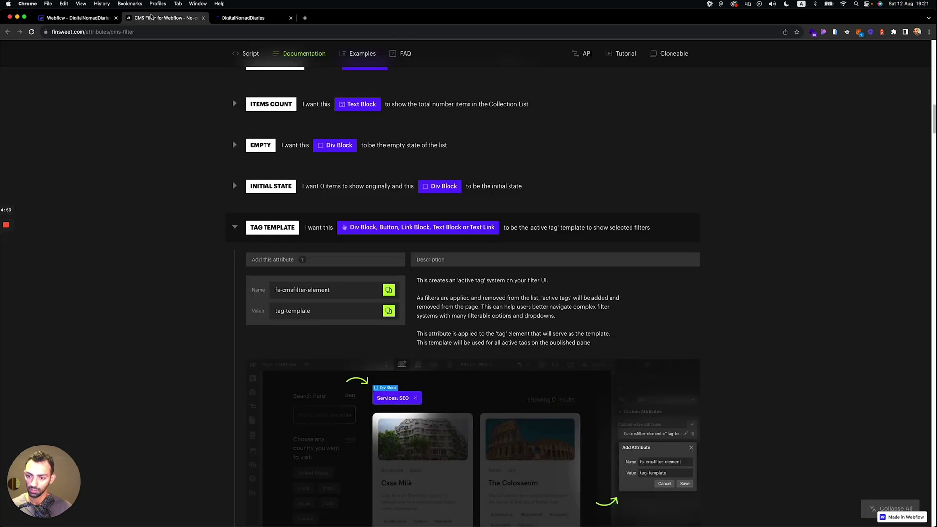
pyautogui.click(312, 233)
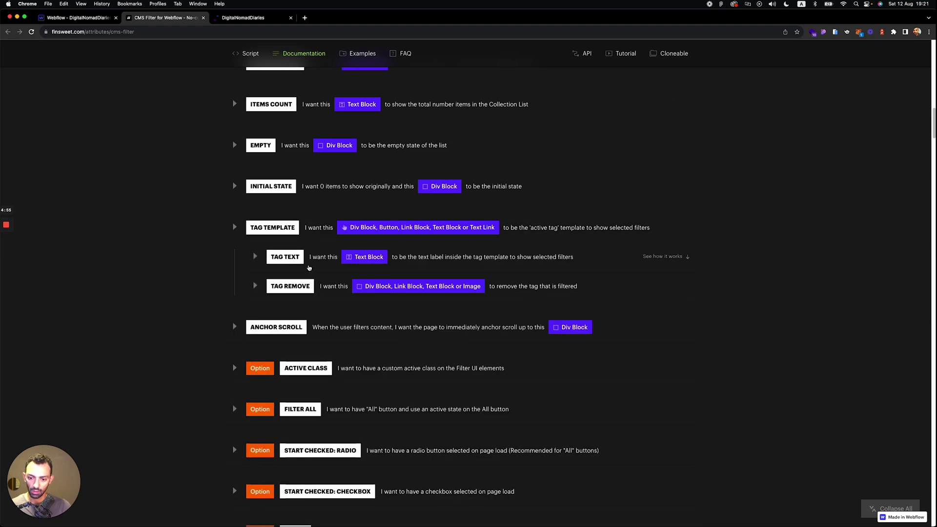
# - Give the tag label the custom attribute fs-cmsfilter-element = tag-text
pyautogui.click(317, 266)
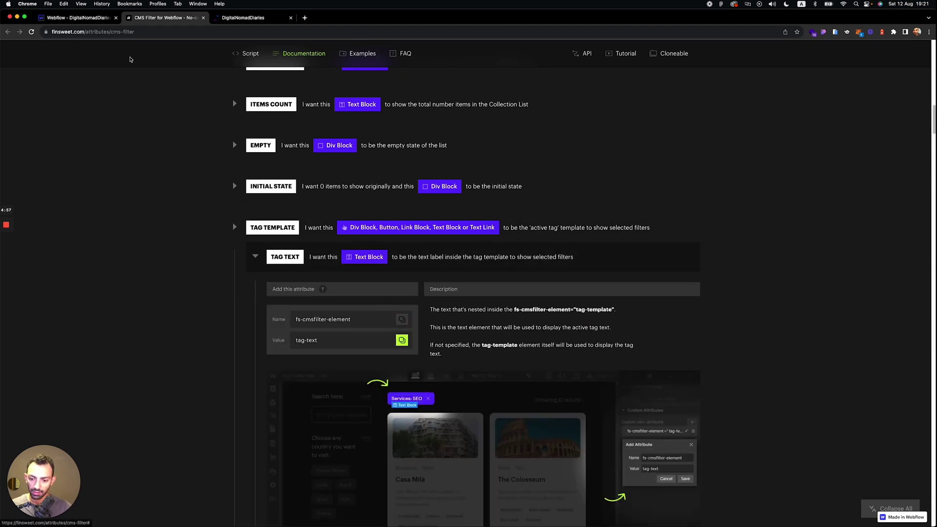
pyautogui.click(78, 17)
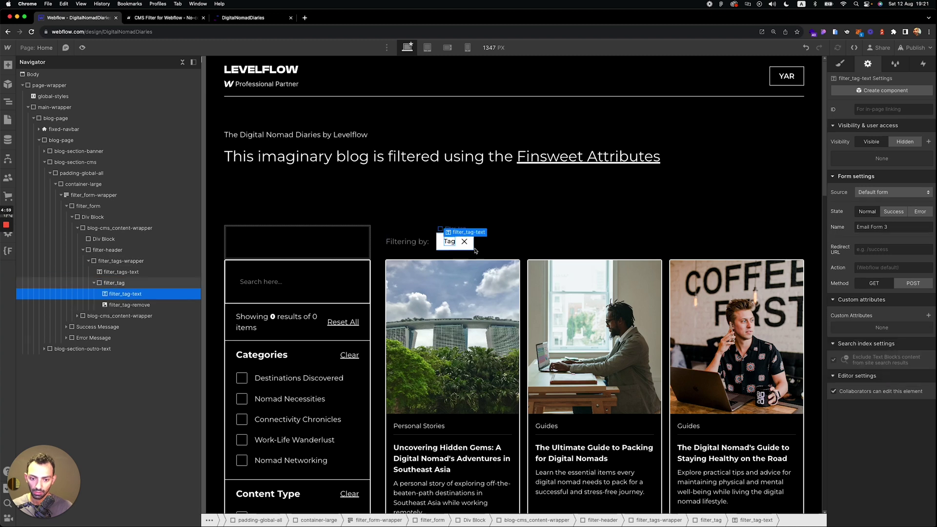
pyautogui.click(927, 315)
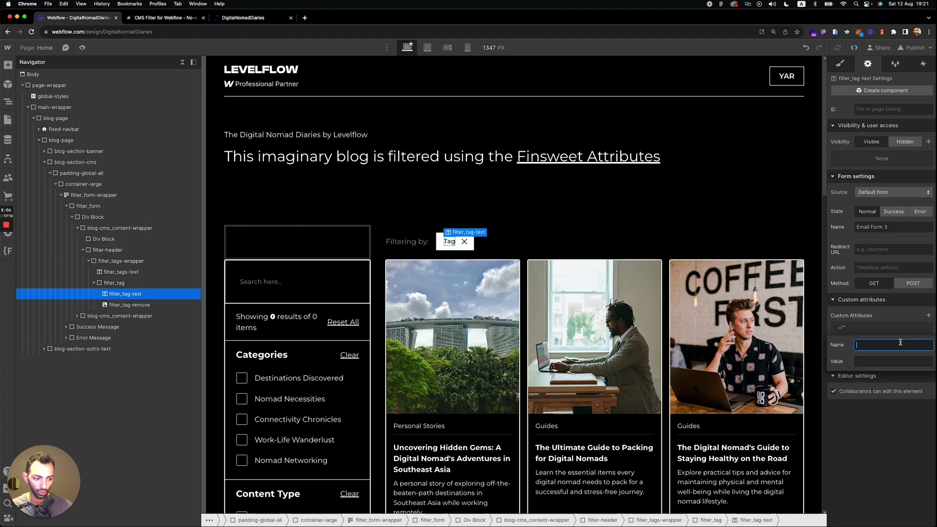
pyautogui.hotkey('ctrl', 'v')
pyautogui.press('Tab')
pyautogui.write('t')
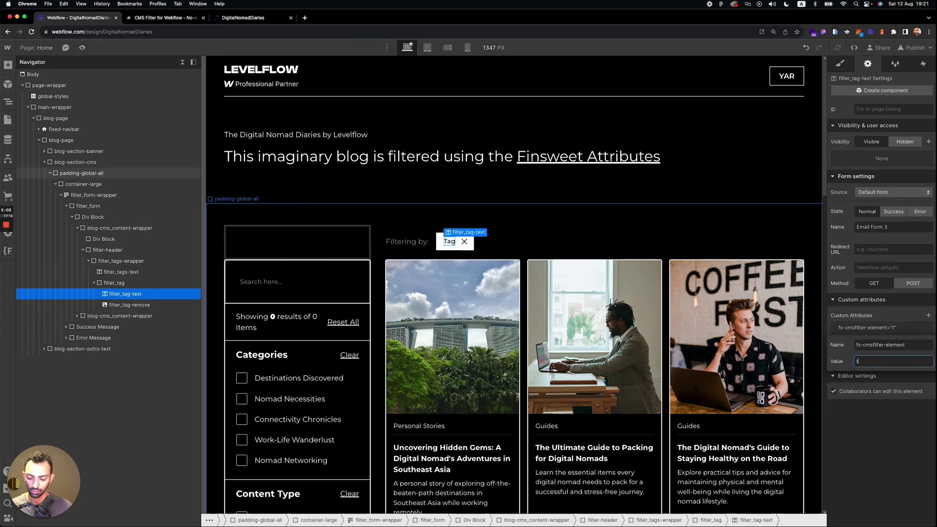
pyautogui.write('a')
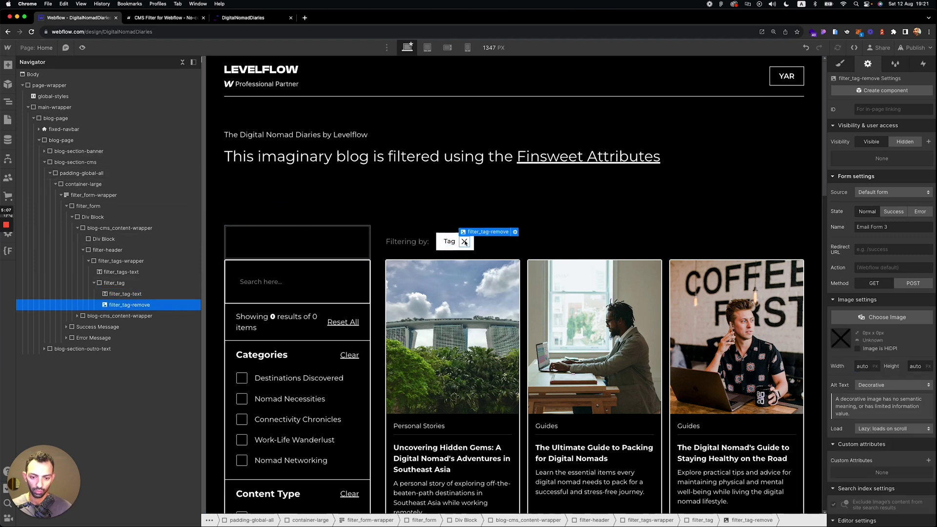
# - Give the tag's remove icon the custom attribute fs-cmsfilter-element = tag-remove
pyautogui.click(465, 242)
pyautogui.scroll(-1, 849, 364)
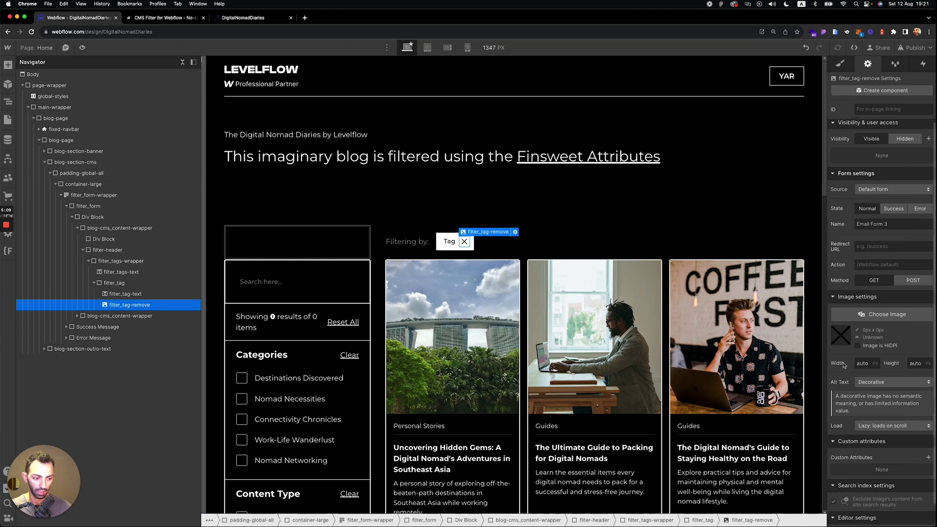
pyautogui.click(929, 443)
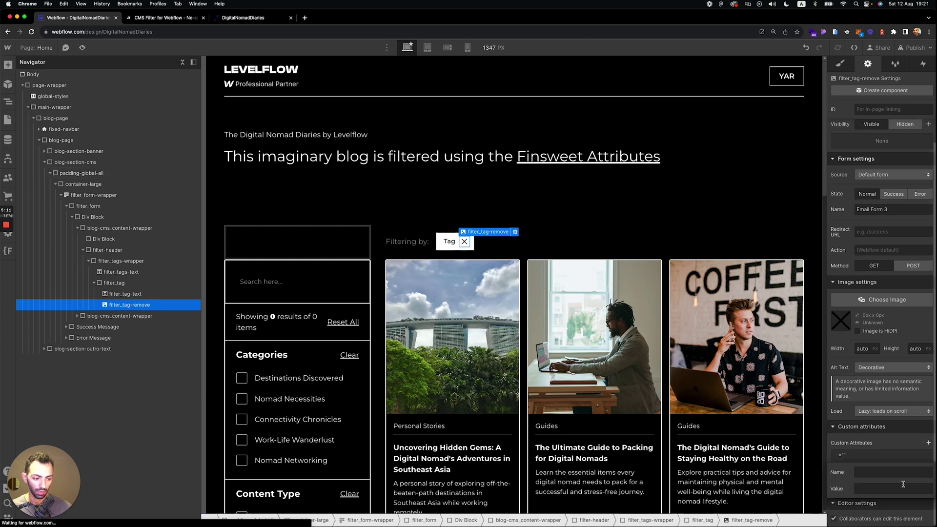
pyautogui.press('cmd+v')
pyautogui.click(900, 488)
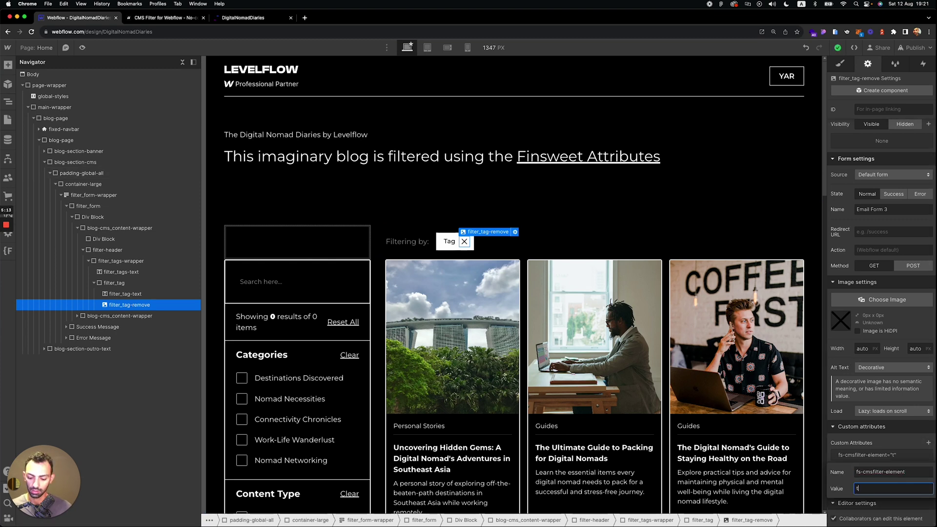
pyautogui.write('tag-remove')
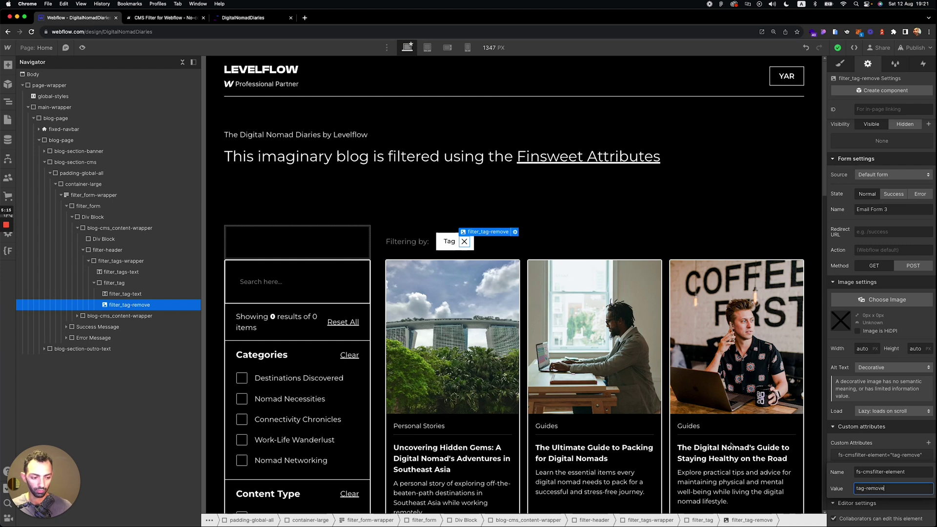
pyautogui.click(316, 156)
# - Review the Tag Remove instructions in the Finsweet docs and return to Webflow
pyautogui.hotkey('ctrl', 'Tab')
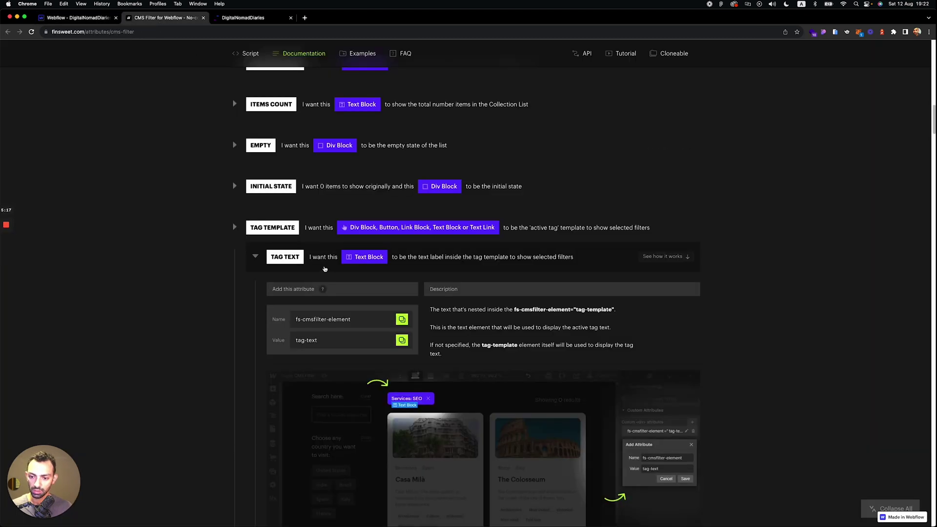
pyautogui.click(323, 268)
pyautogui.click(332, 298)
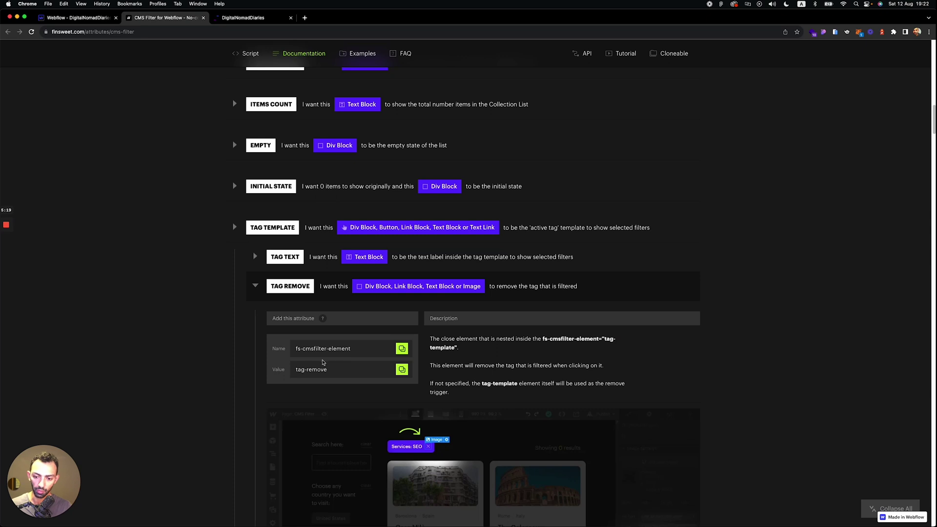
pyautogui.hotkey('ctrl', 'shift', 'Tab')
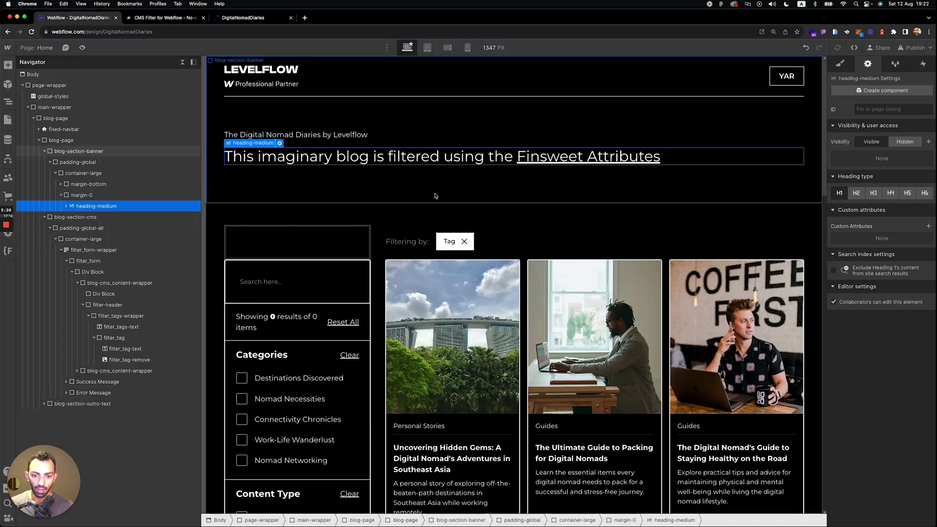
# - Publish the site to the staging domain and reload the live blog page
pyautogui.scroll(-4, 336, 219)
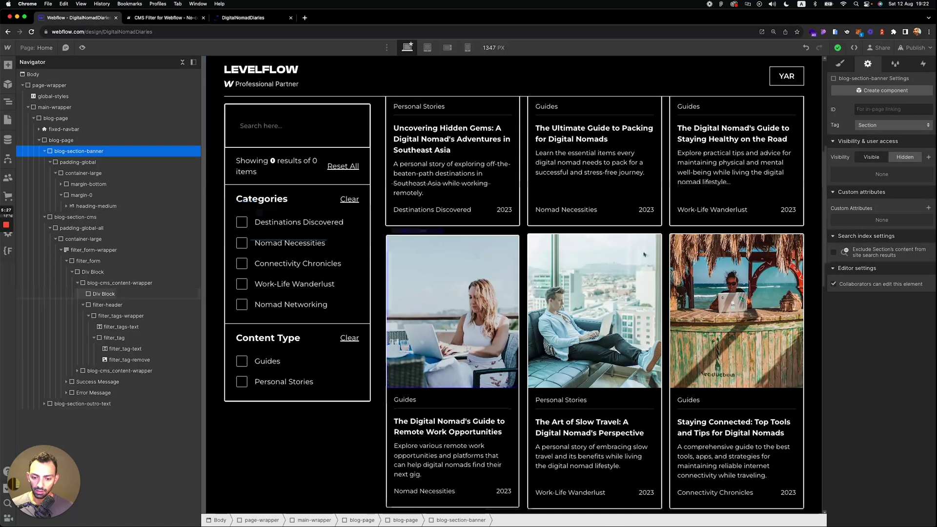
pyautogui.click(914, 48)
pyautogui.click(885, 183)
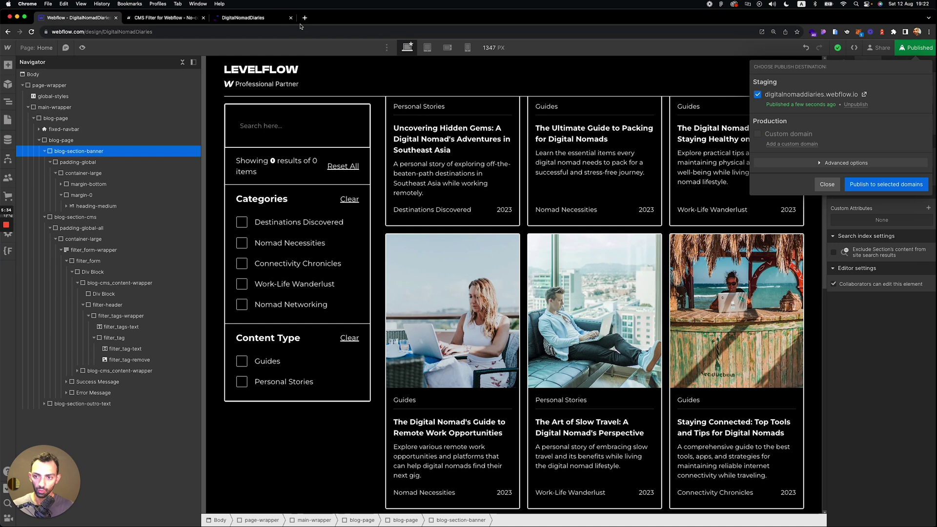
pyautogui.click(251, 17)
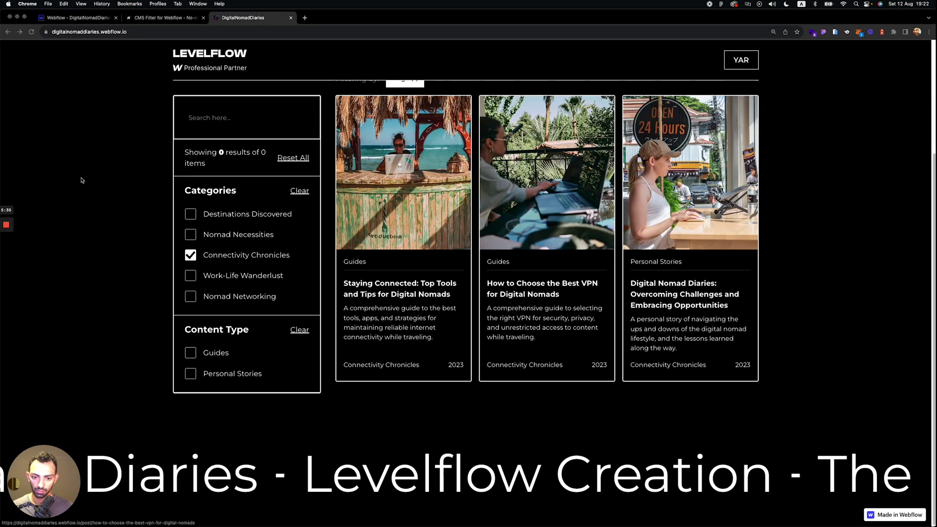
pyautogui.press('super+r')
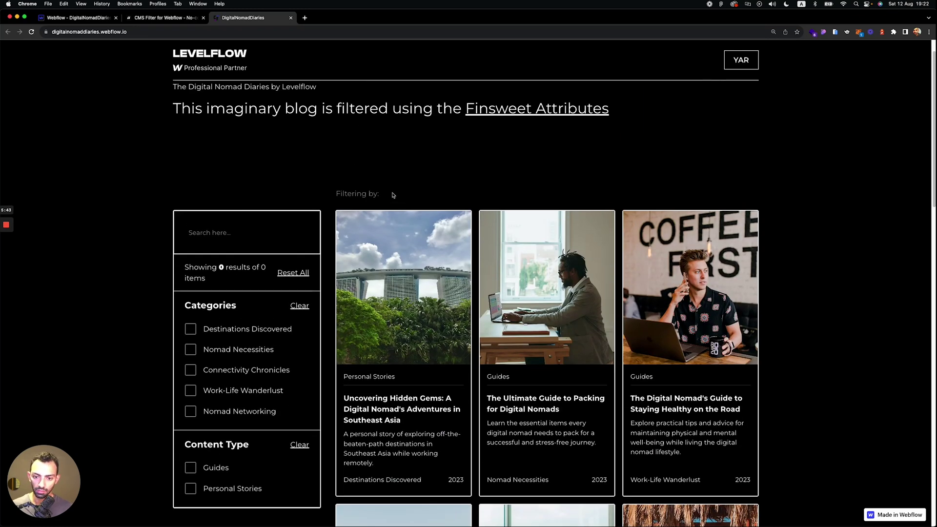
# - Set the Tag chip's opacity to 0 so the placeholder tag is hidden
pyautogui.click(87, 18)
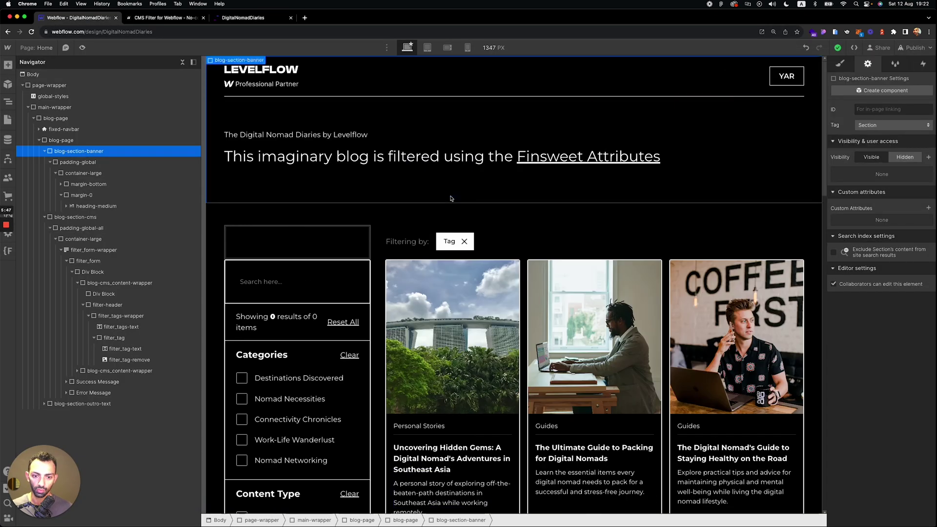
pyautogui.click(446, 241)
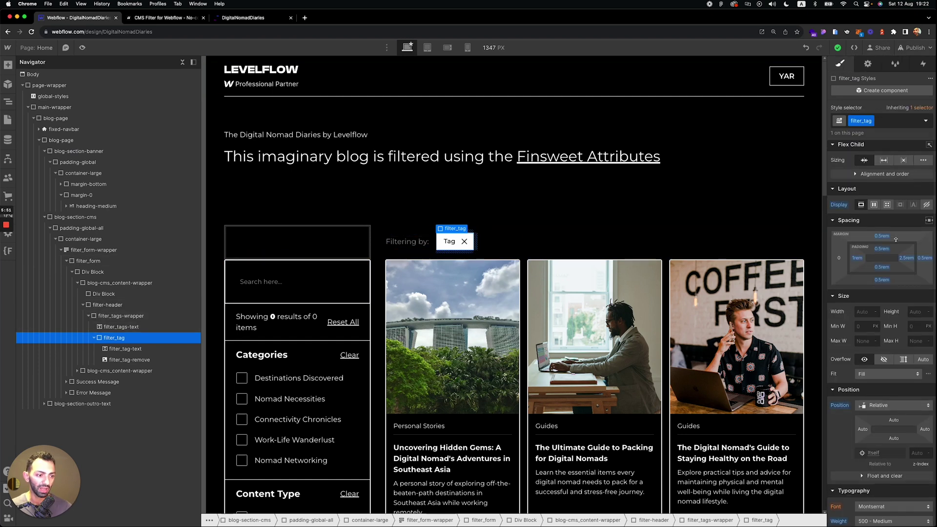
pyautogui.press('s')
pyautogui.scroll(-1, 907, 317)
pyautogui.click(916, 380)
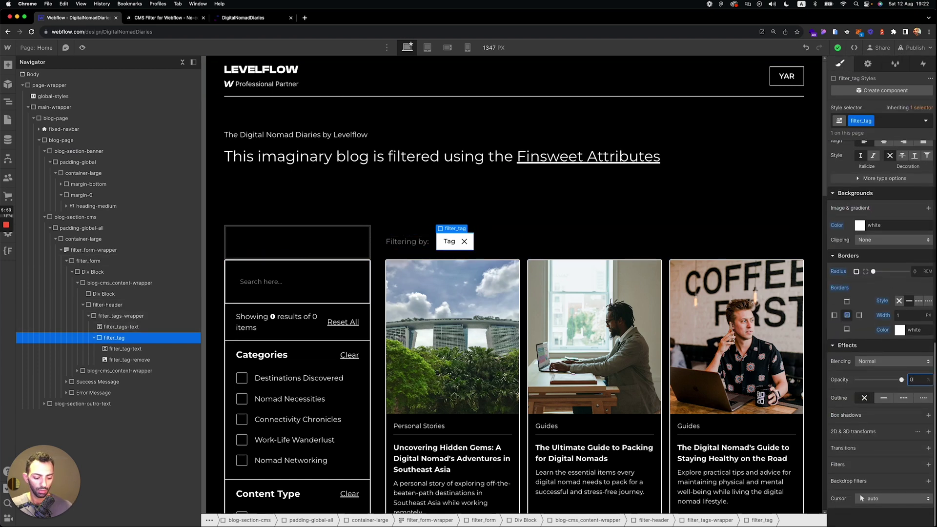
pyautogui.press('Return')
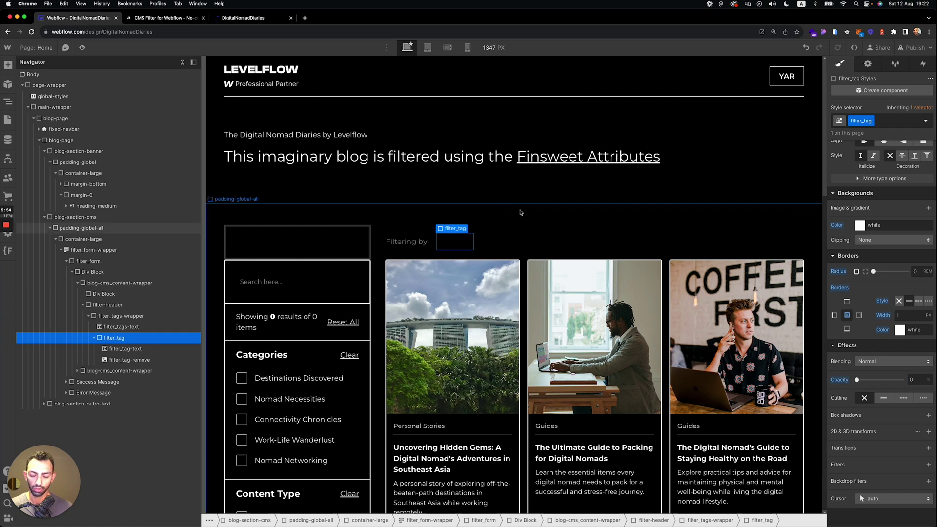
pyautogui.click(521, 212)
# - Republish the site to the selected domains and view the live blog page
pyautogui.click(912, 47)
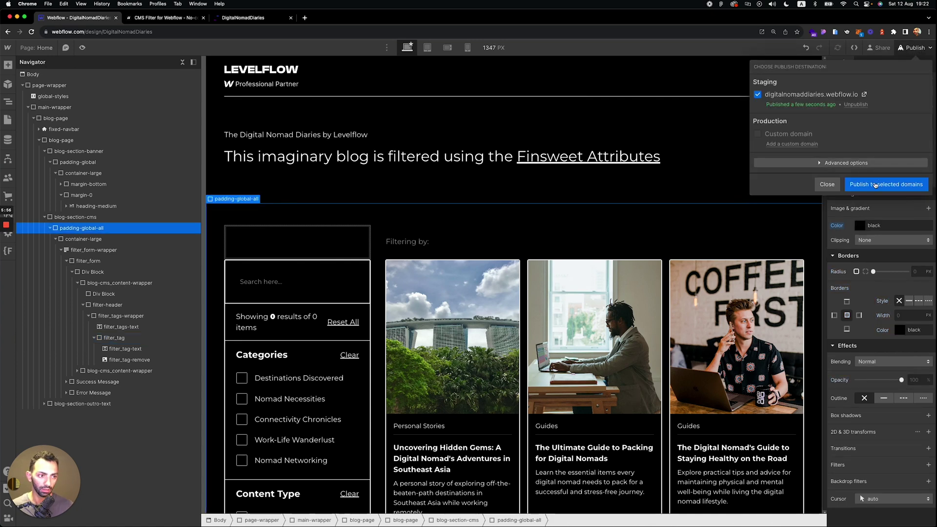
pyautogui.click(875, 184)
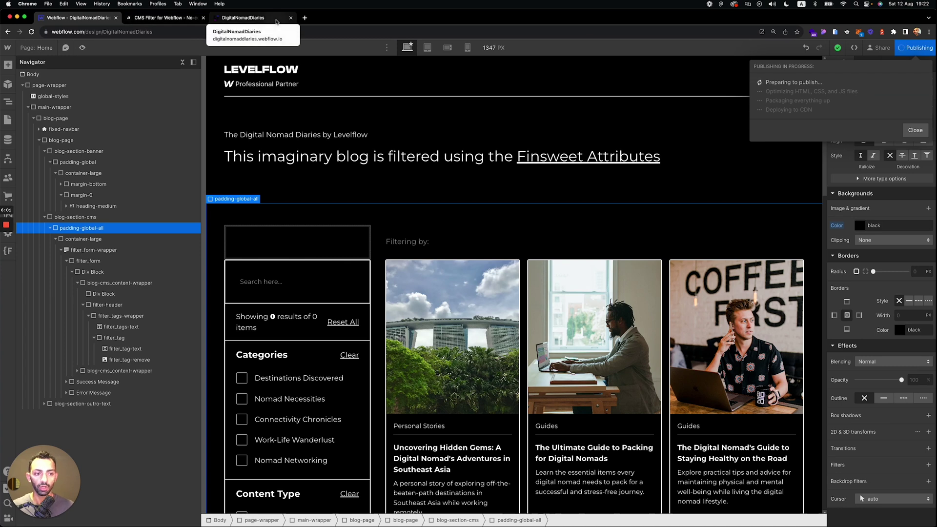
pyautogui.click(276, 19)
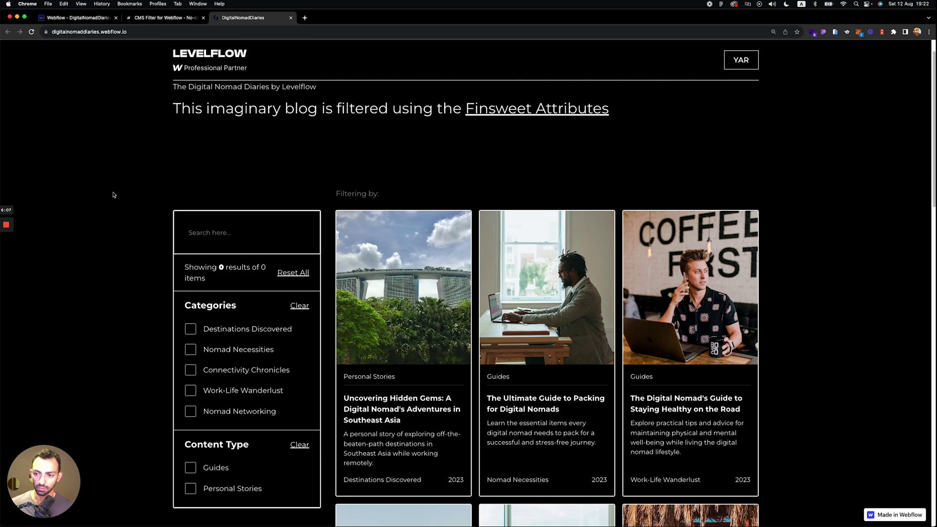
# - Test the Destinations Discovered, Nomad Necessities and Guides filters on the reloaded live blog
pyautogui.press('super+r')
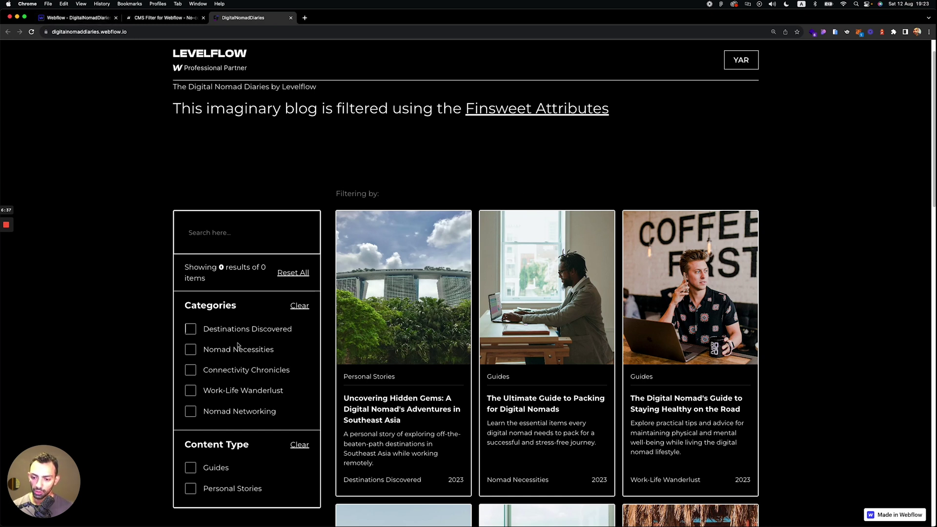
pyautogui.click(241, 332)
pyautogui.click(222, 352)
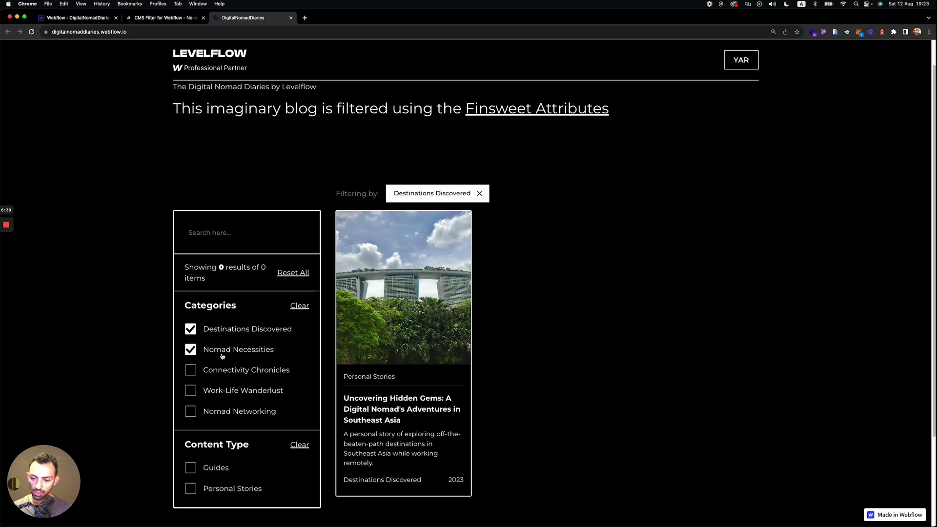
pyautogui.click(231, 332)
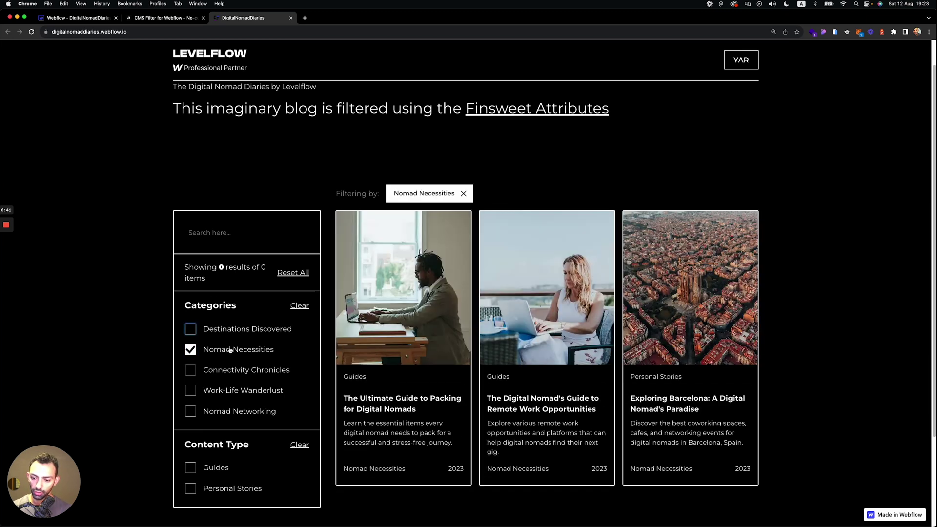
pyautogui.click(226, 350)
pyautogui.click(219, 469)
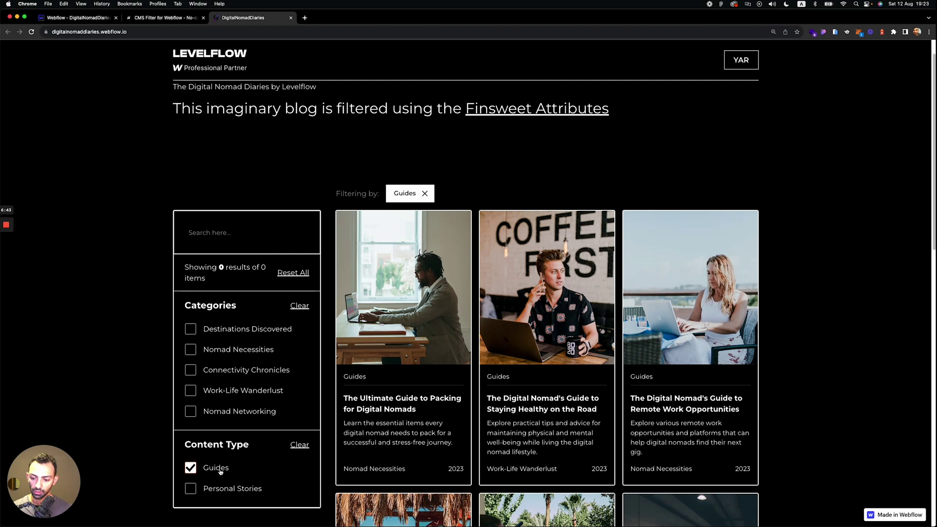
pyautogui.click(425, 194)
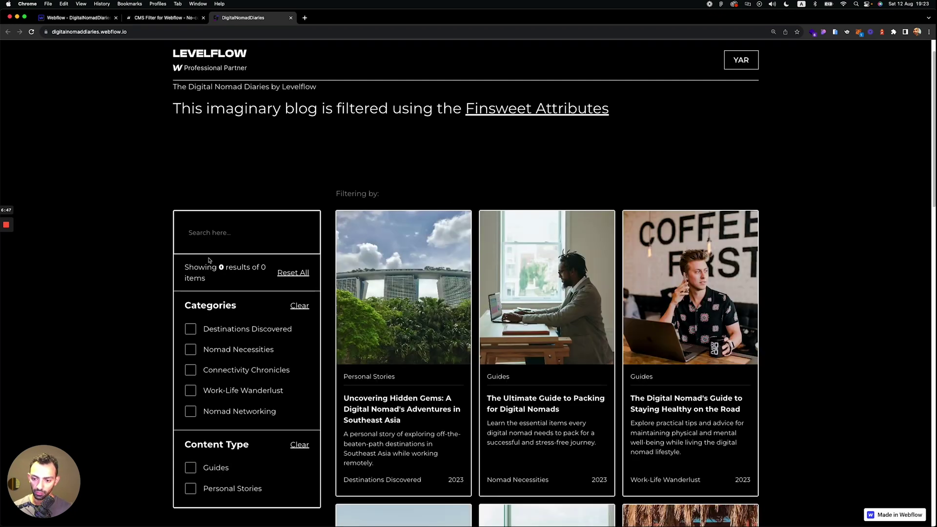
# - Search for 'Barcelona', clear it, then pick two categories and reset all filters
pyautogui.click(225, 239)
pyautogui.write('Barcelona')
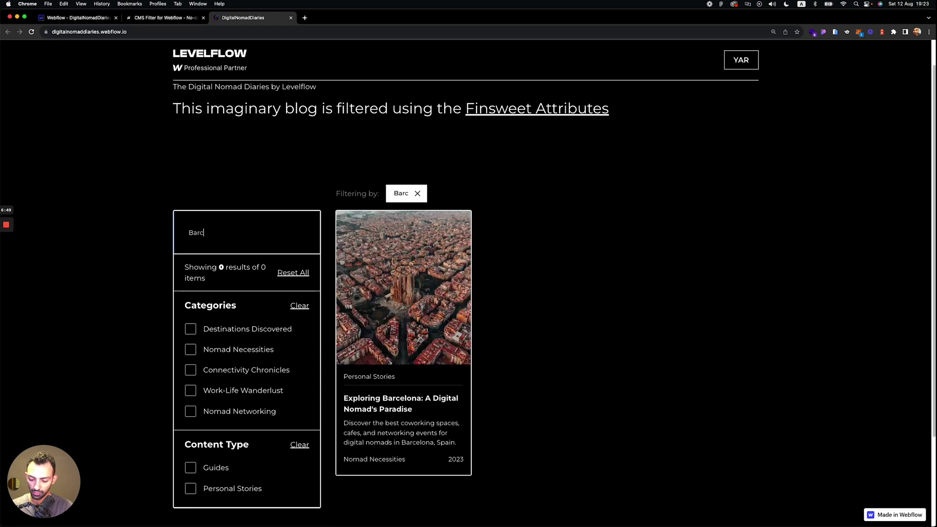
pyautogui.click(438, 194)
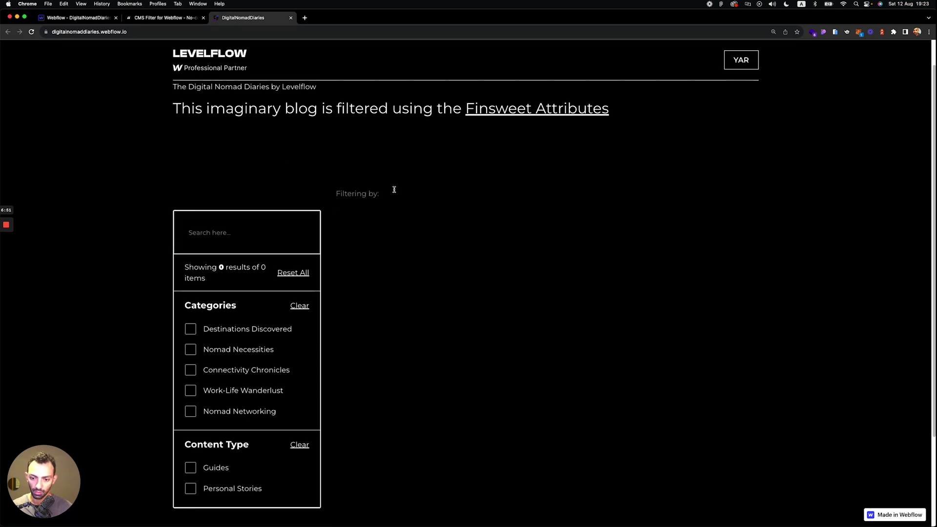
pyautogui.click(213, 330)
pyautogui.click(213, 349)
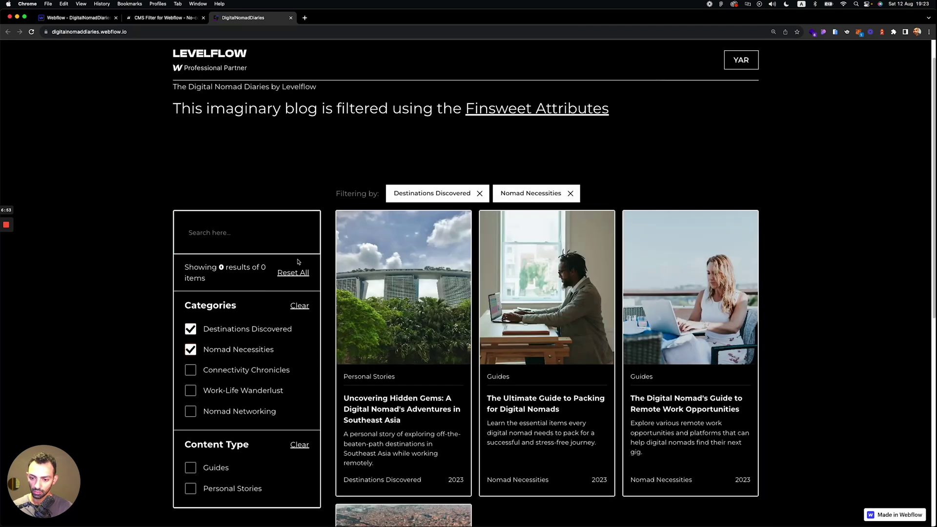
pyautogui.click(294, 272)
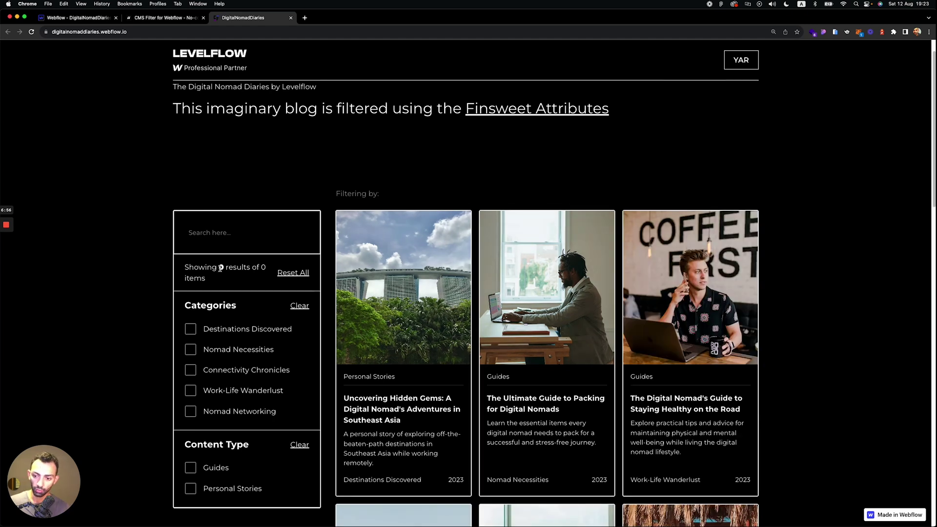
pyautogui.click(228, 269)
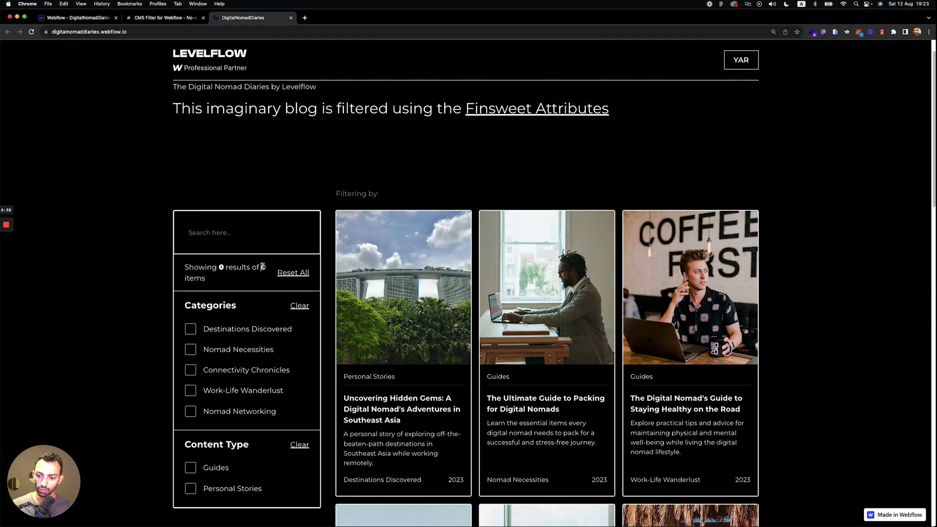
# - Add the fs-cmsfilter-element attribute name from the Items Count docs to the counter's total number
pyautogui.click(90, 19)
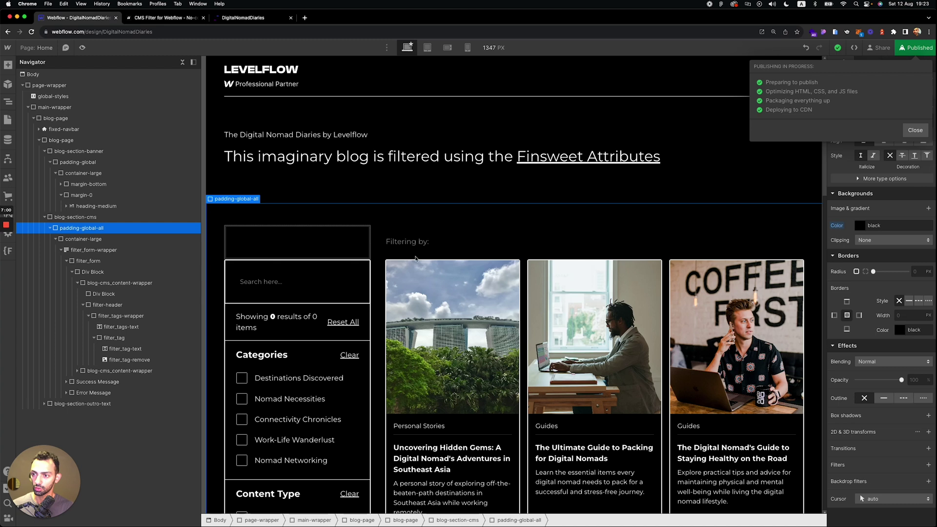
pyautogui.click(163, 17)
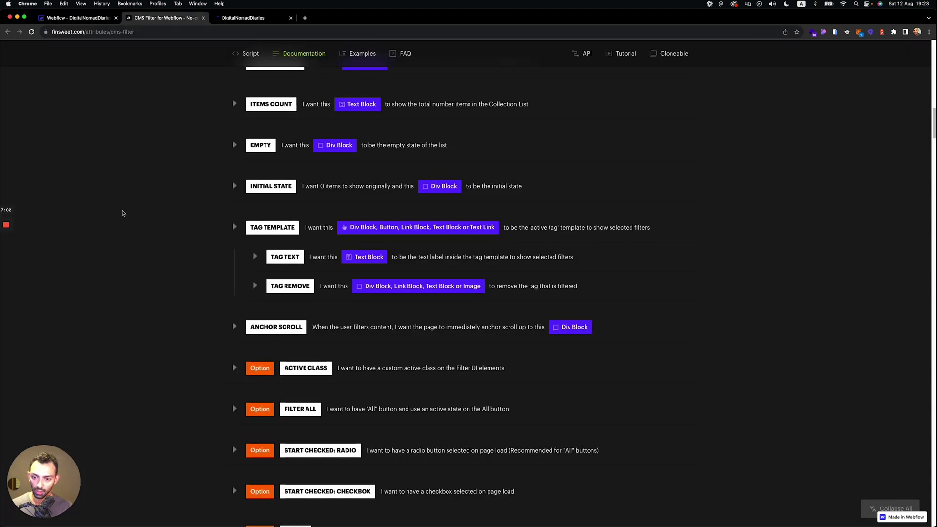
pyautogui.scroll(3, 122, 212)
pyautogui.click(307, 249)
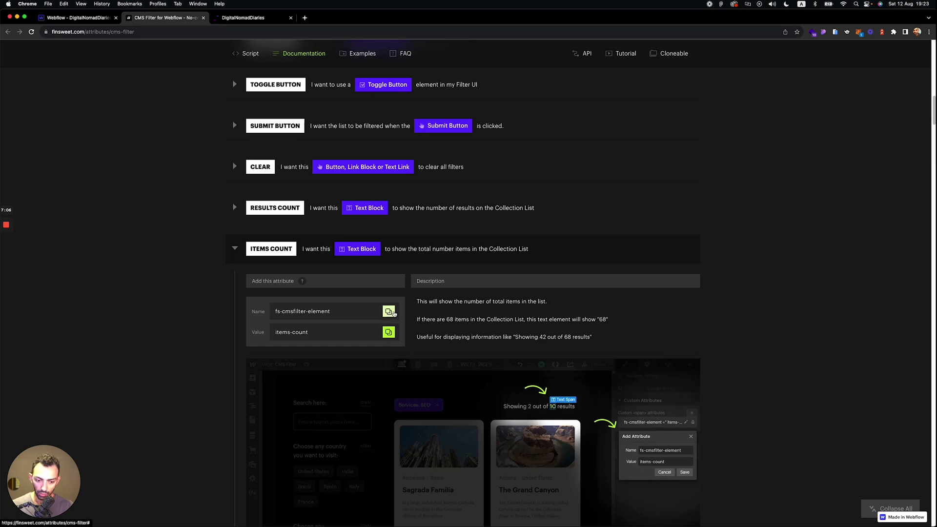
pyautogui.click(389, 311)
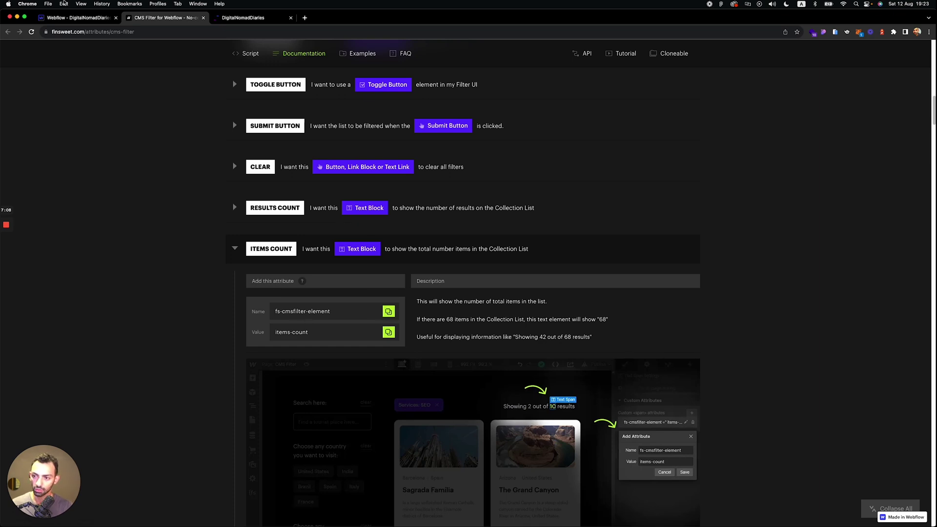
pyautogui.click(82, 17)
pyautogui.click(313, 321)
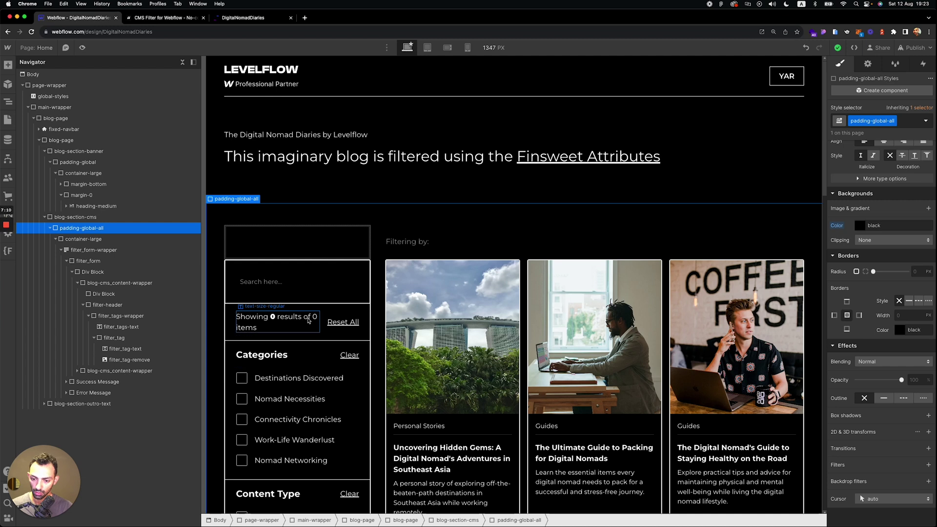
pyautogui.doubleClick(314, 321)
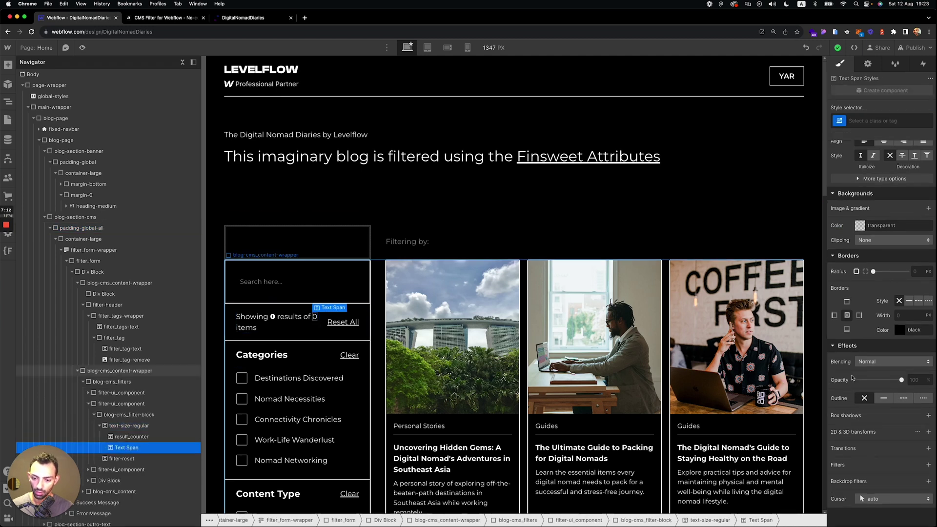
pyautogui.click(867, 64)
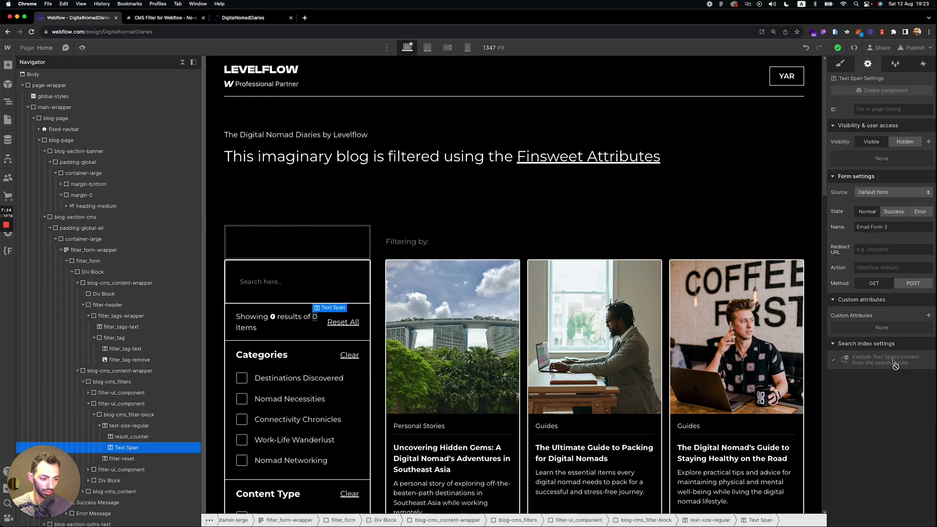
pyautogui.click(928, 315)
pyautogui.press('super+v')
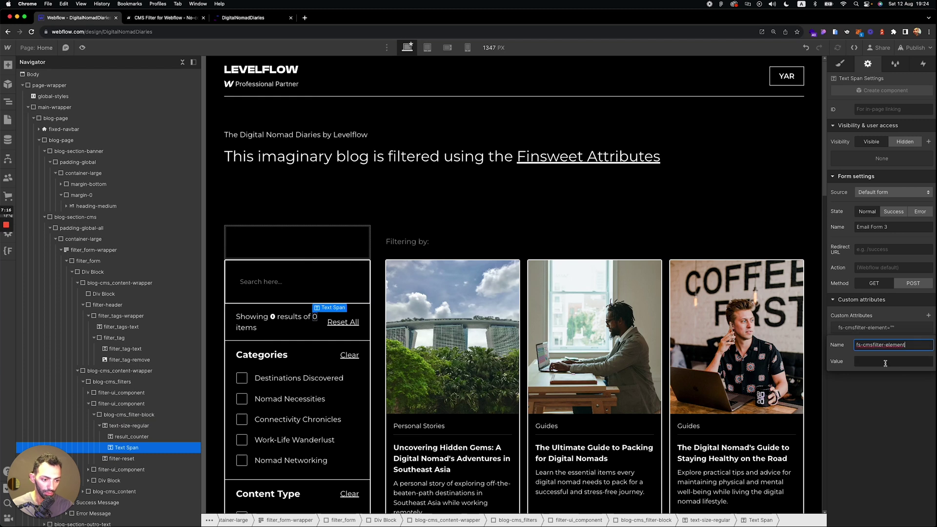
pyautogui.click(885, 363)
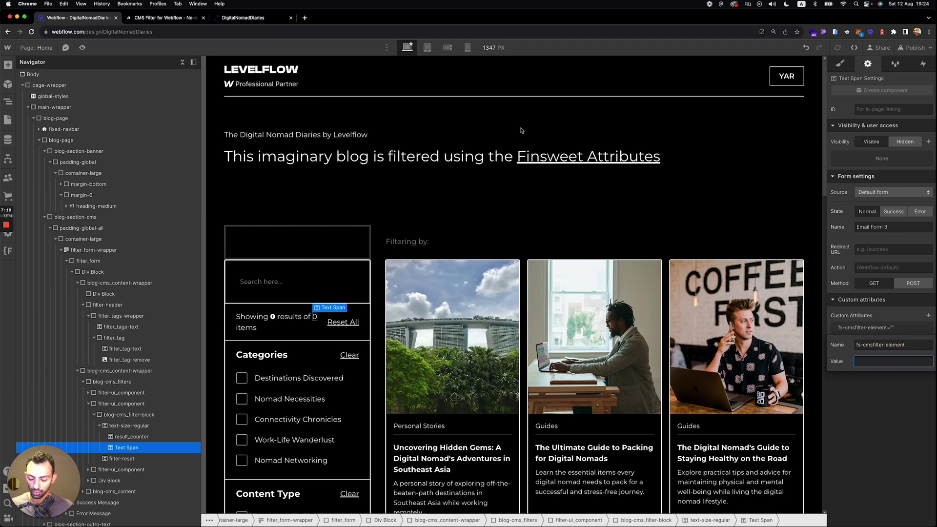
# - Set that attribute's value to items-count, copied from the Finsweet docs
pyautogui.click(166, 18)
pyautogui.click(388, 332)
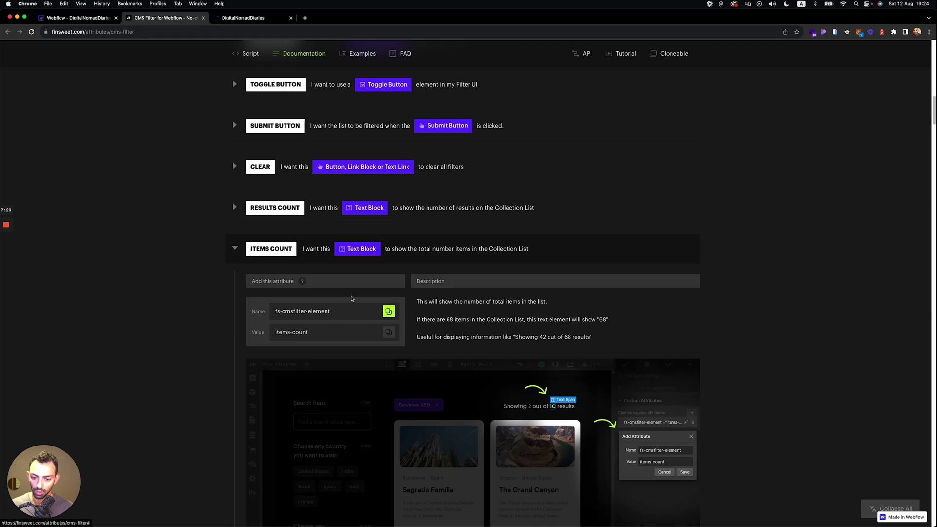
pyautogui.click(75, 18)
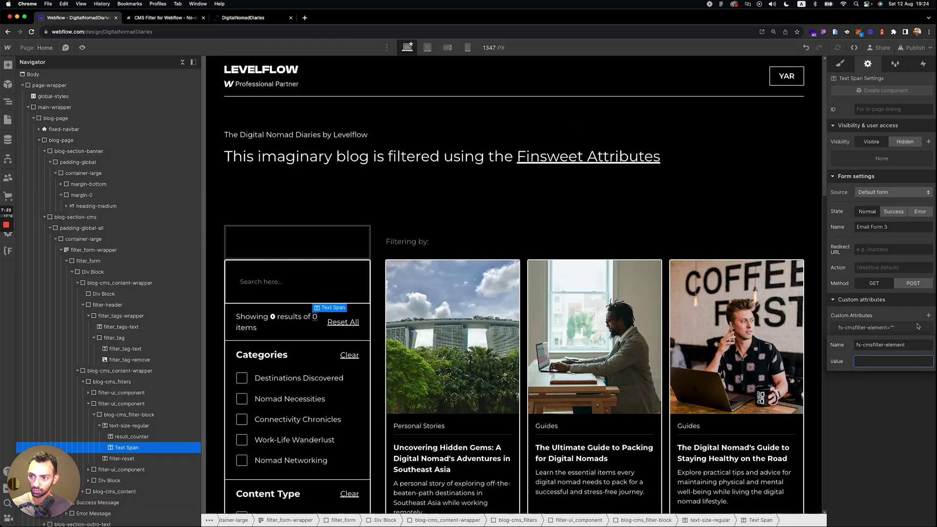
pyautogui.press('super+v')
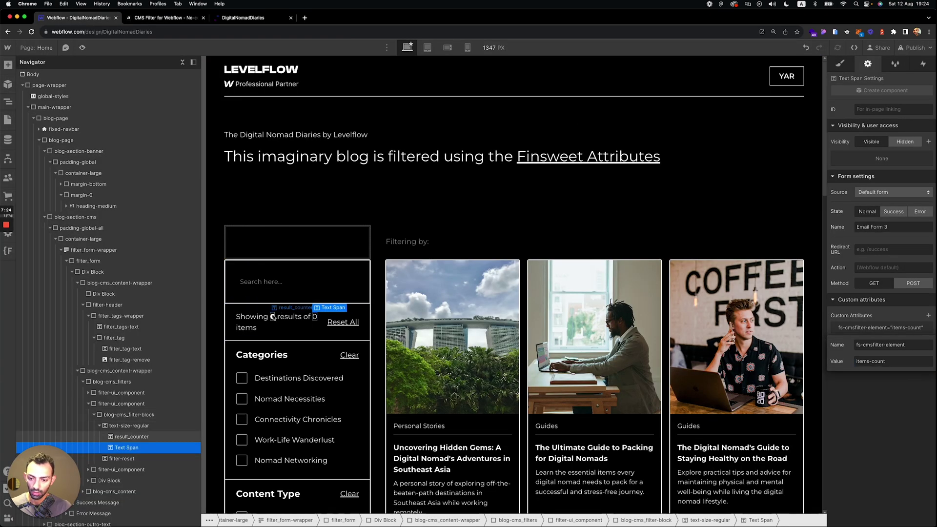
# - Give the result_counter number the attribute fs-cmsfilter-element = results-count
pyautogui.click(278, 312)
pyautogui.hotkey('ctrl', 'Tab')
pyautogui.click(314, 217)
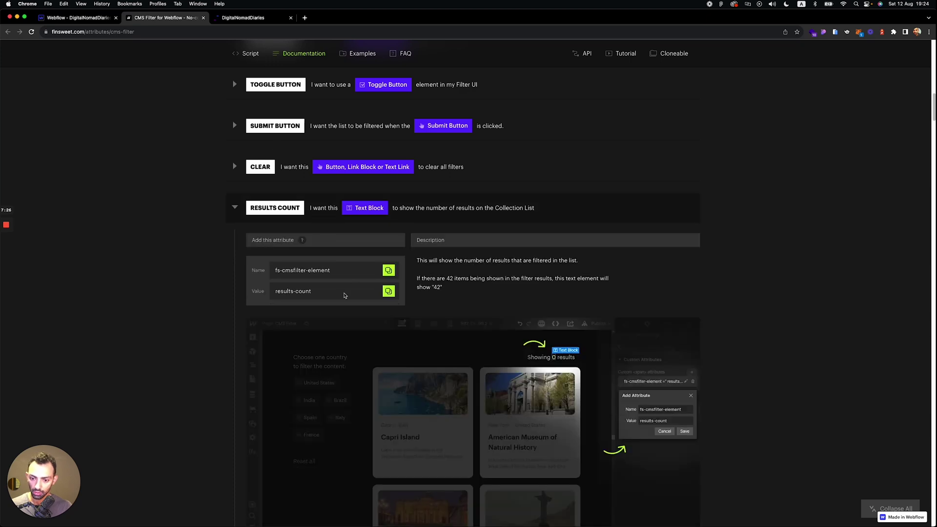
pyautogui.click(388, 270)
pyautogui.click(78, 19)
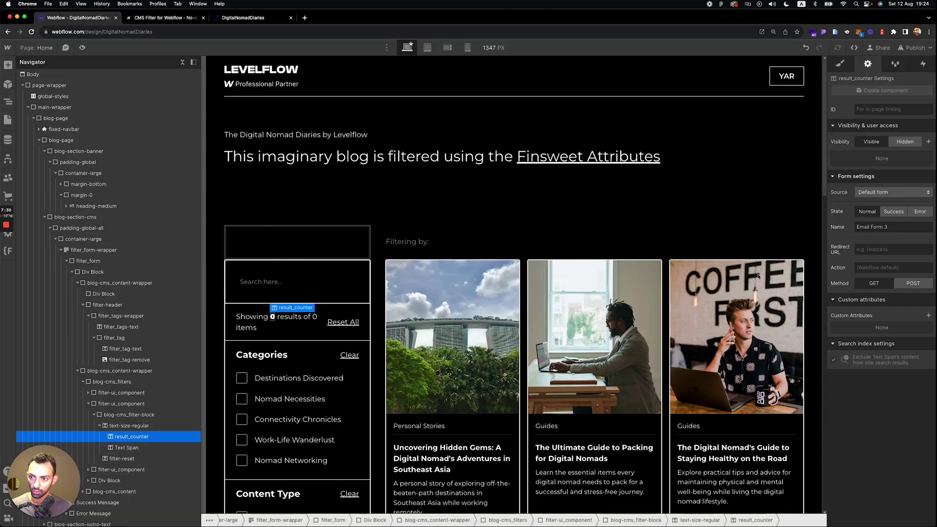
pyautogui.click(925, 315)
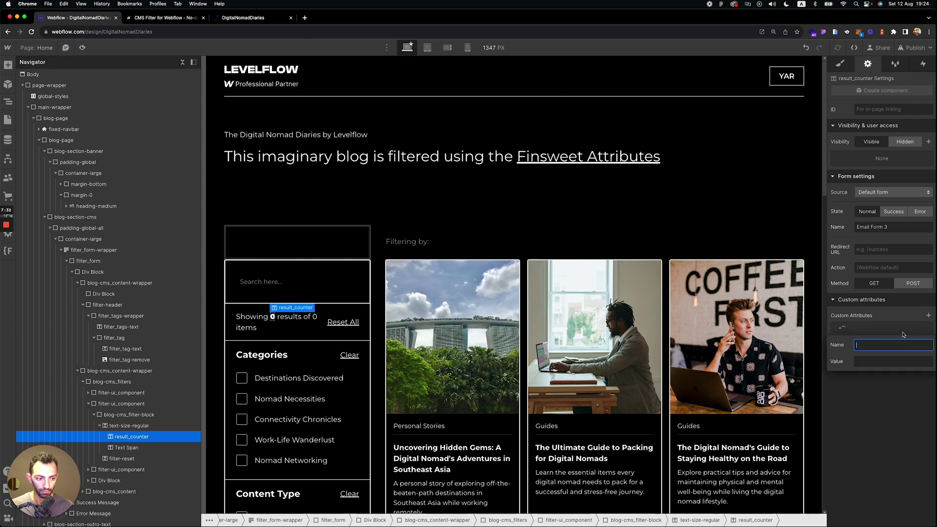
pyautogui.press('super+v')
pyautogui.click(883, 362)
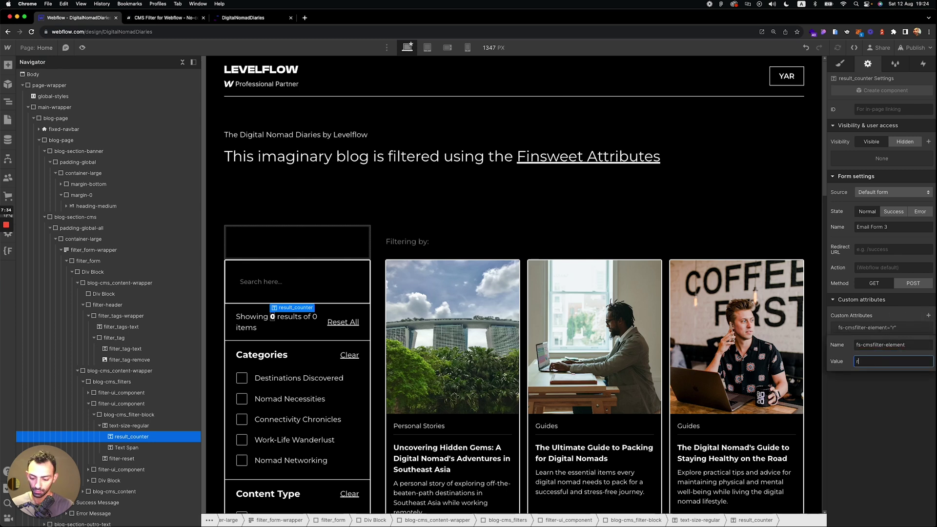
pyautogui.write('results-')
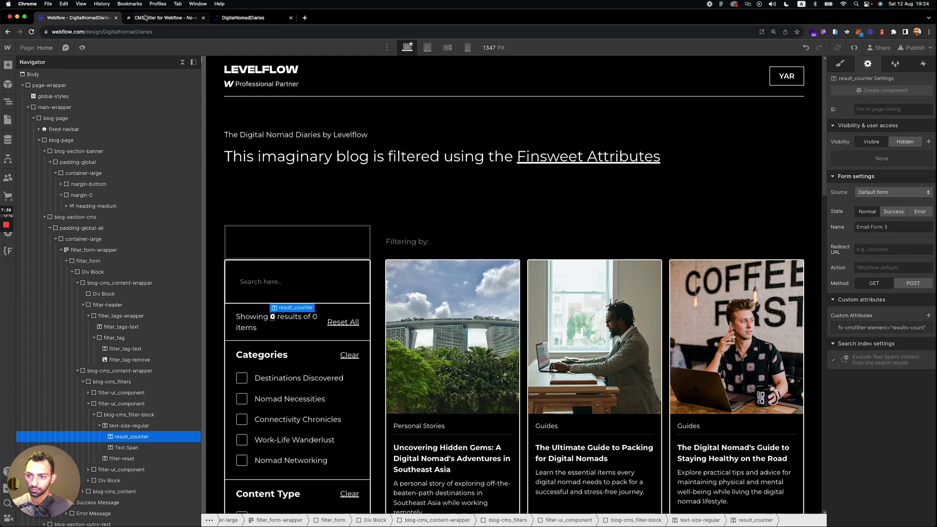
pyautogui.click(127, 18)
pyautogui.click(120, 18)
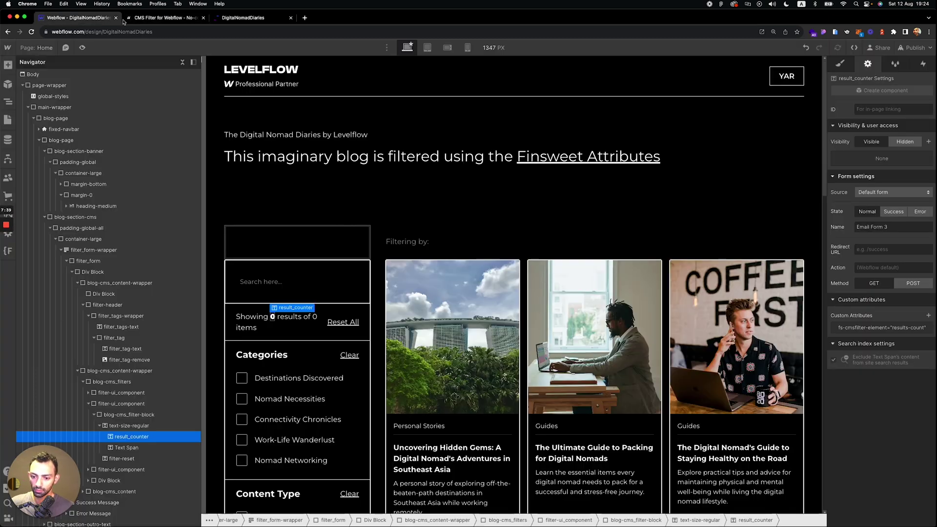
# - Republish to staging, reload the live blog showing 12 of 12, and filter by Destinations Discovered
pyautogui.click(912, 48)
pyautogui.click(879, 180)
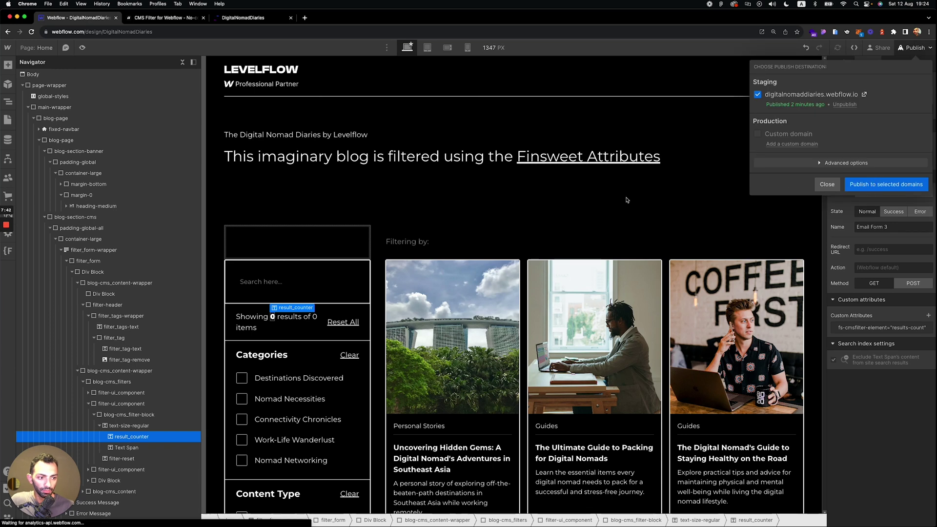
pyautogui.press('super+3')
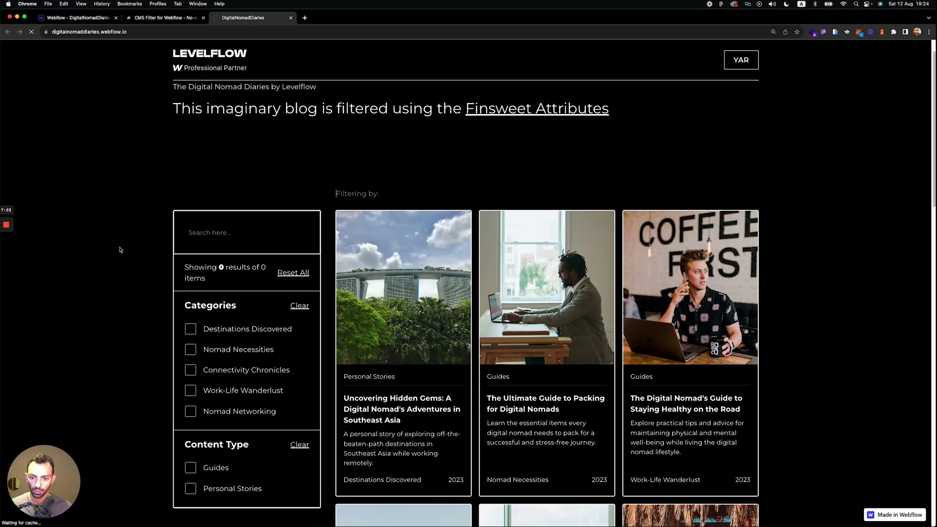
pyautogui.press('super+r')
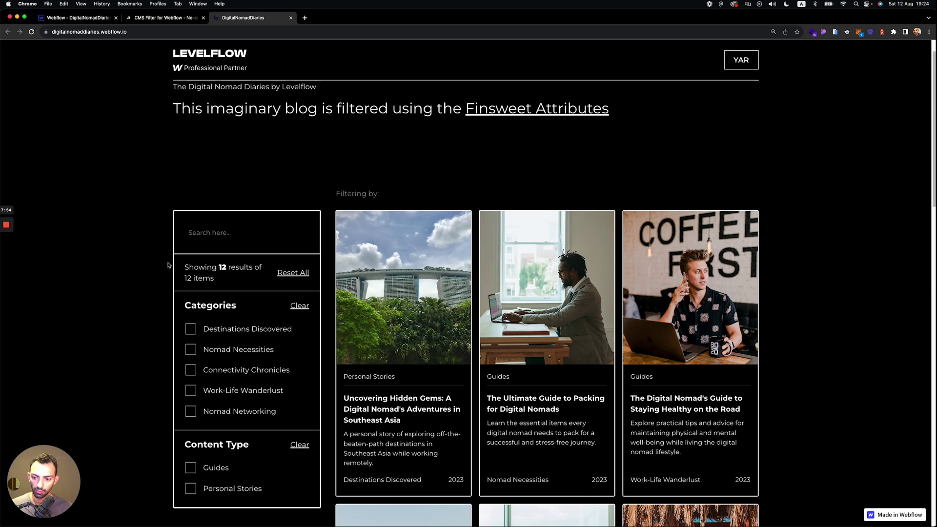
pyautogui.doubleClick(222, 267)
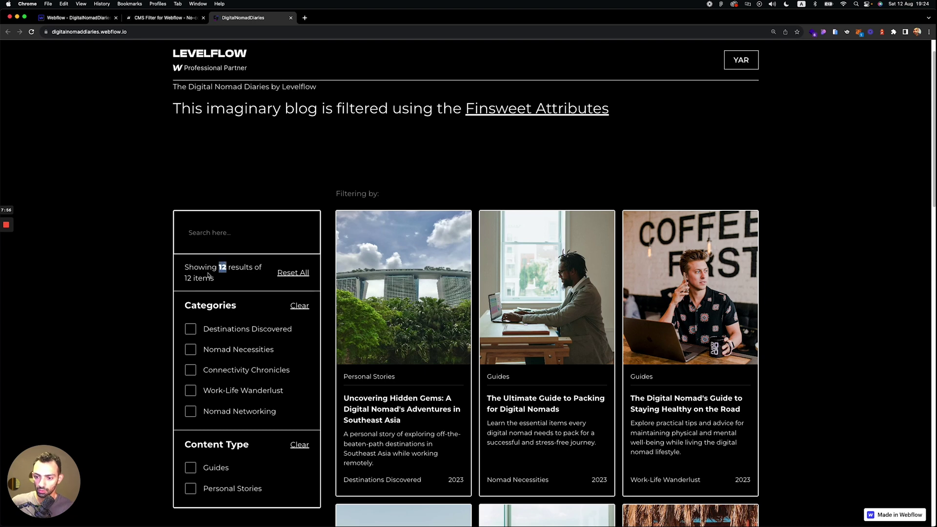
pyautogui.click(232, 336)
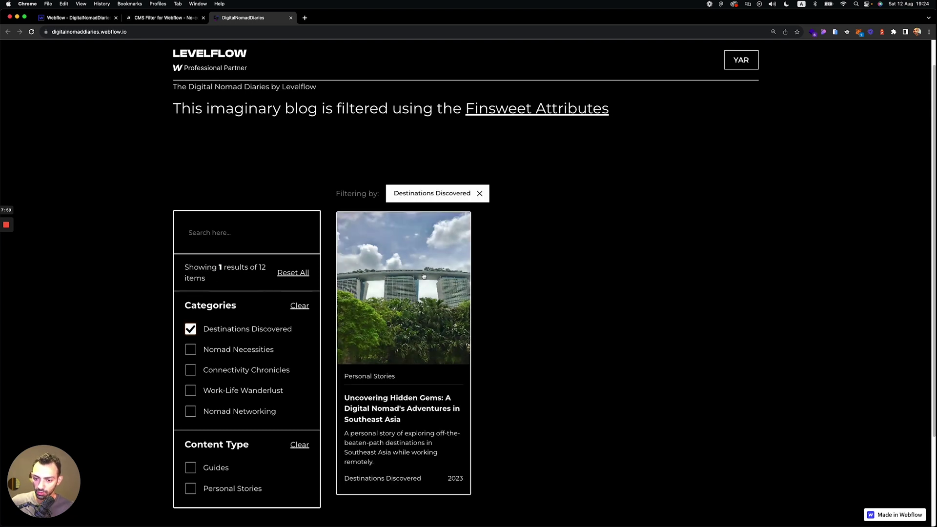
# - Untick Destinations Discovered so the counter shows 12 of 12 again, and scroll to the top
pyautogui.click(209, 334)
pyautogui.scroll(-3, 108, 327)
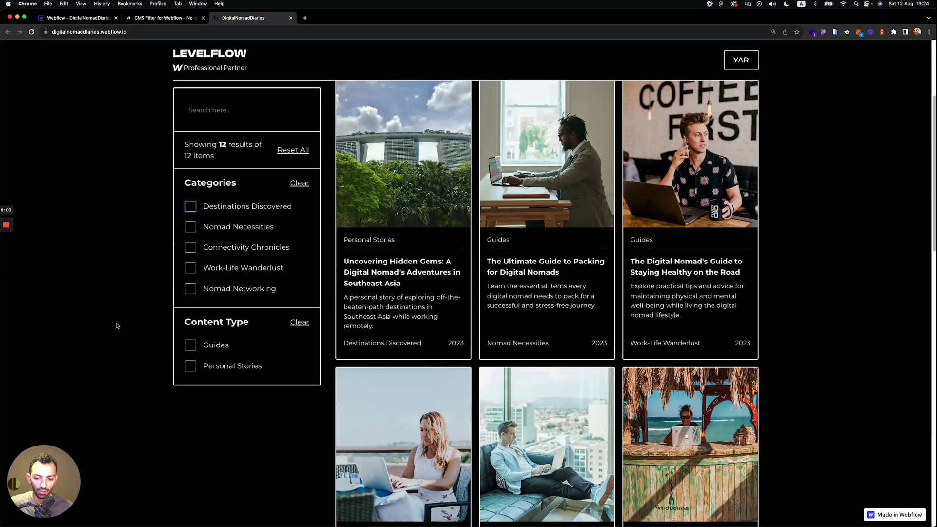
pyautogui.scroll(3, 116, 325)
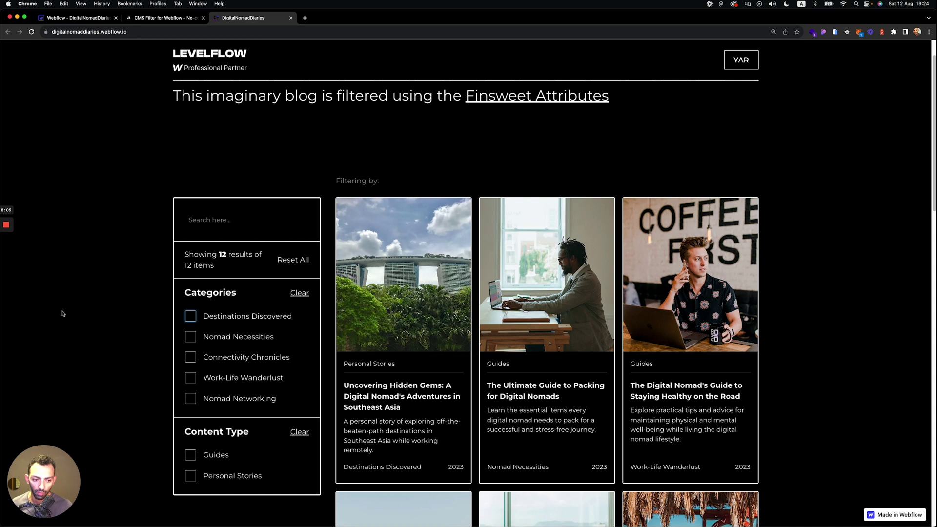
pyautogui.scroll(1, 283, 207)
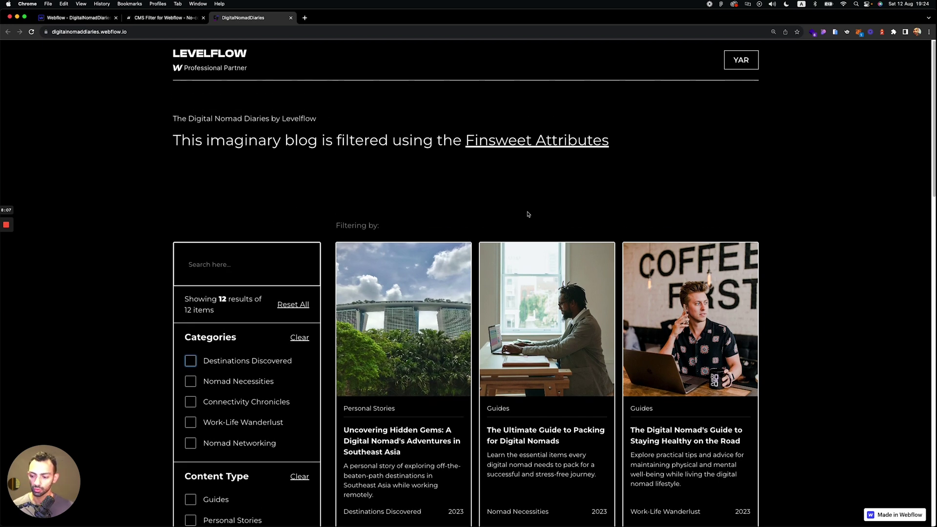